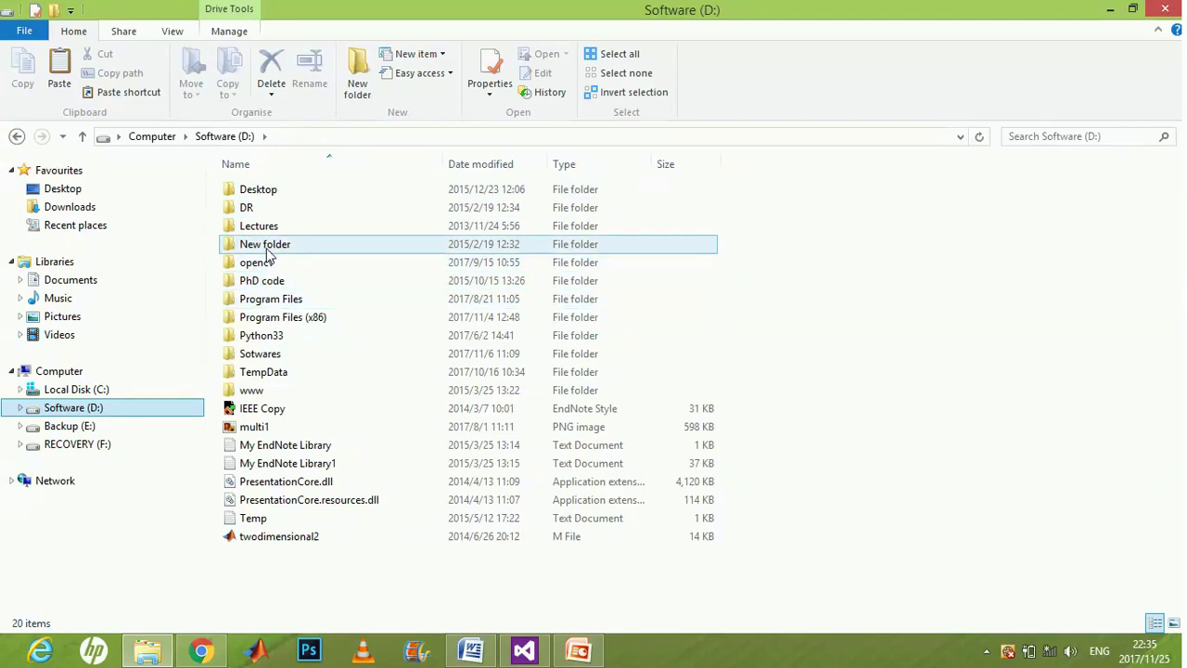
- Open FileFolder on Local Disk (C:) and look at the SqlLocalDB and SQLEXPR_x64_ENU archives
{"action": "left_click", "coordinate": [97, 390]}
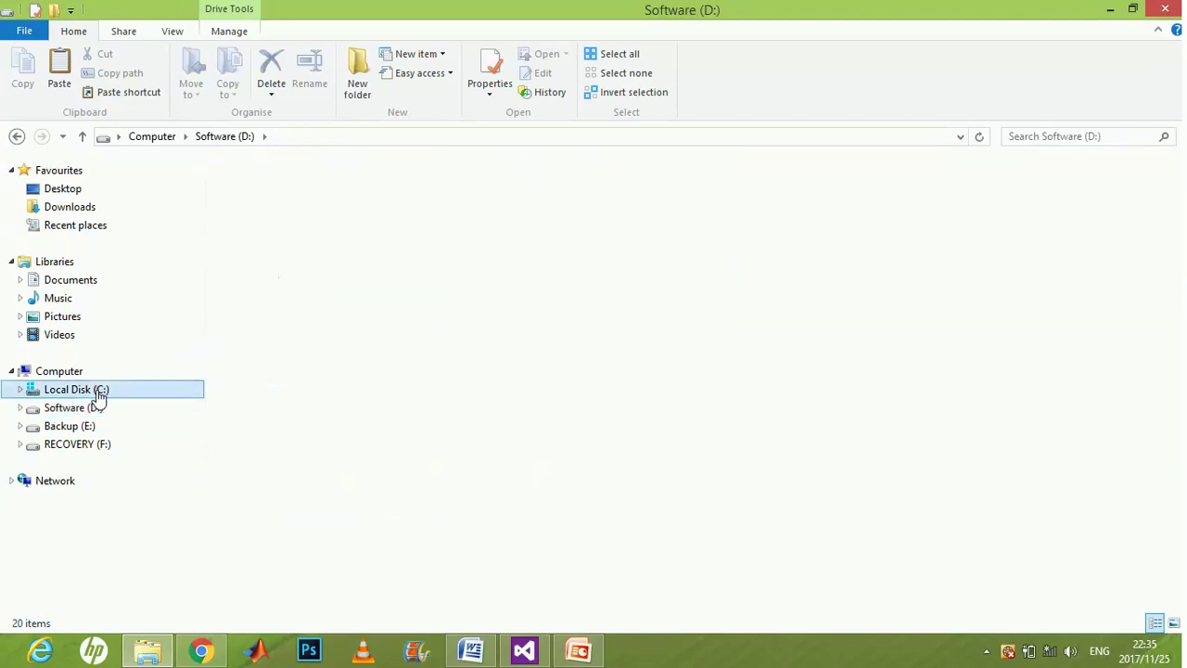
{"action": "double_click", "coordinate": [288, 228]}
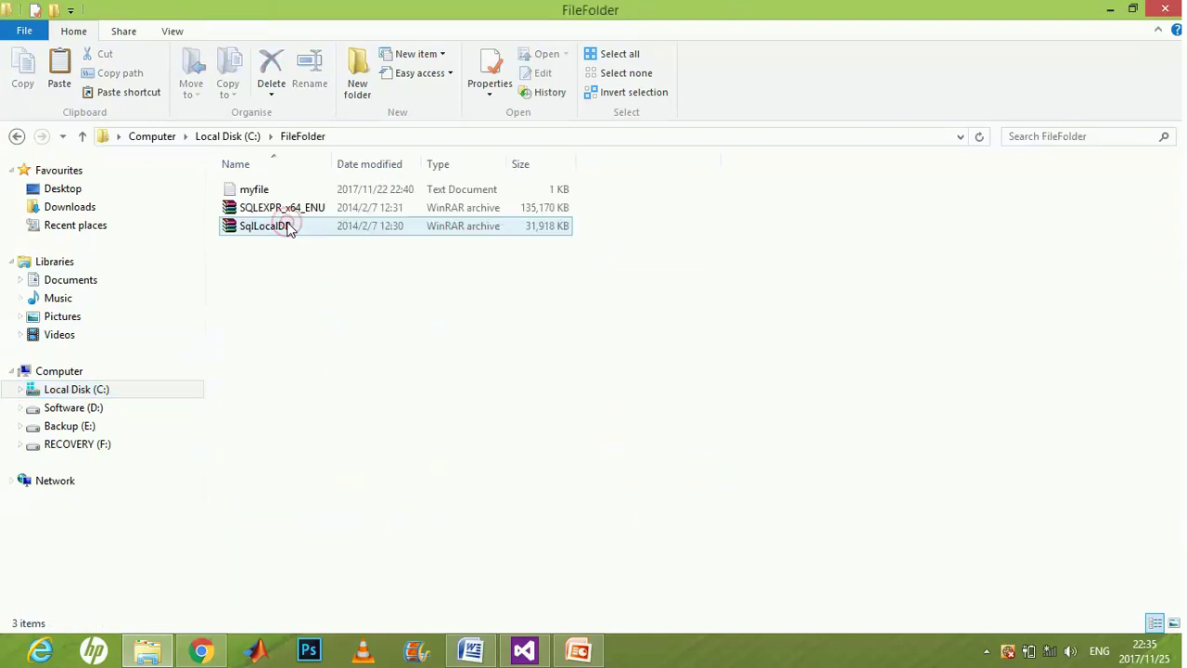
{"action": "left_click", "coordinate": [334, 315]}
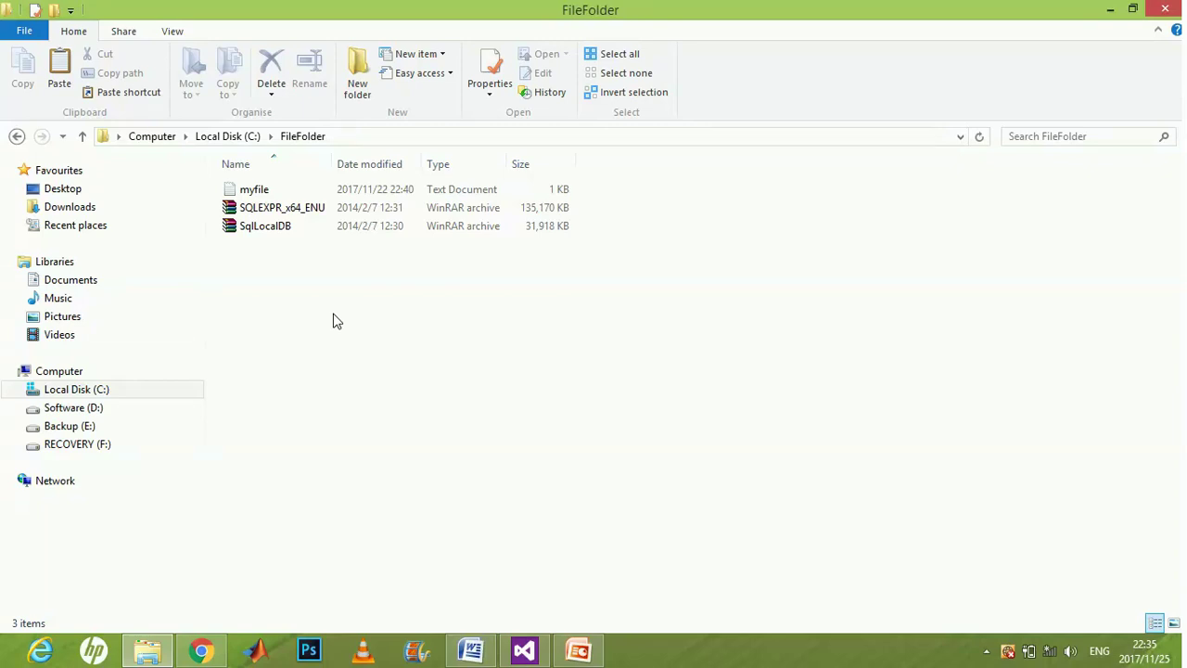
{"action": "left_click", "coordinate": [285, 225]}
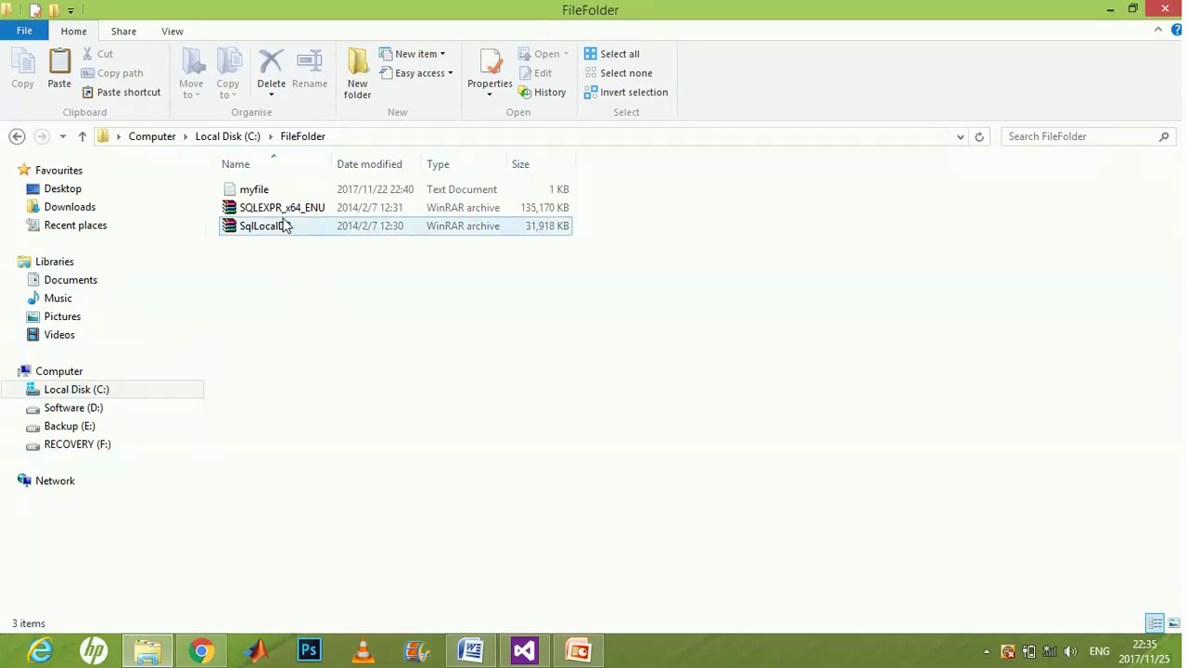
{"action": "left_click", "coordinate": [274, 237]}
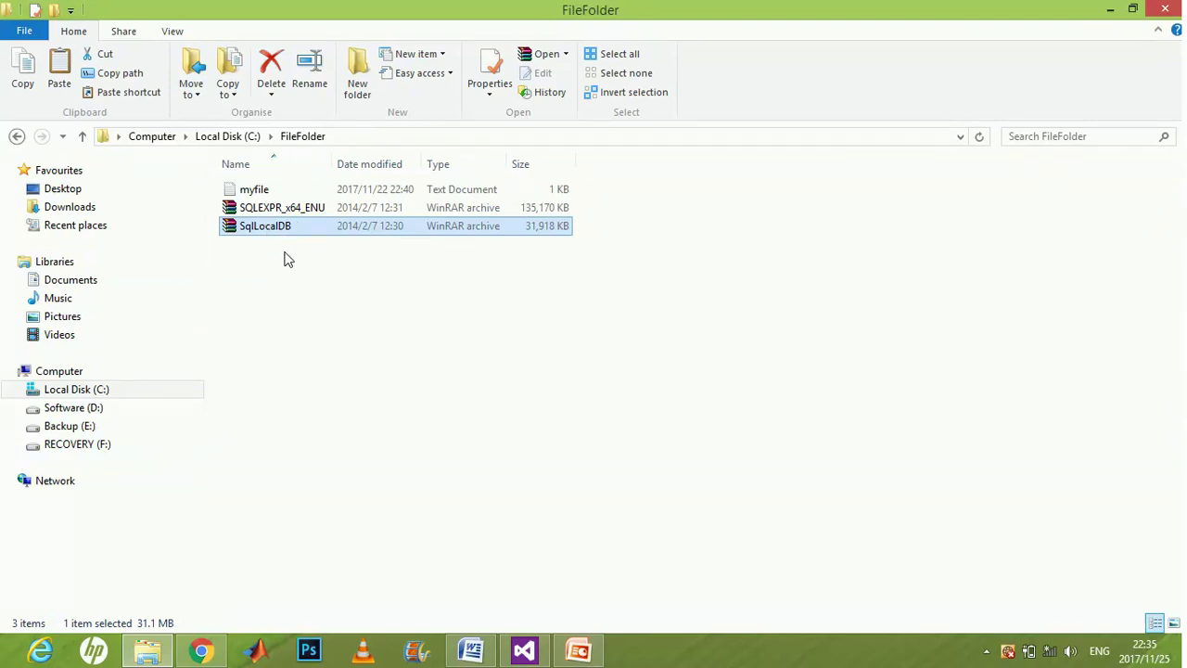
{"action": "left_click", "coordinate": [310, 213], "text": "ctrl"}
{"action": "left_click", "coordinate": [310, 214]}
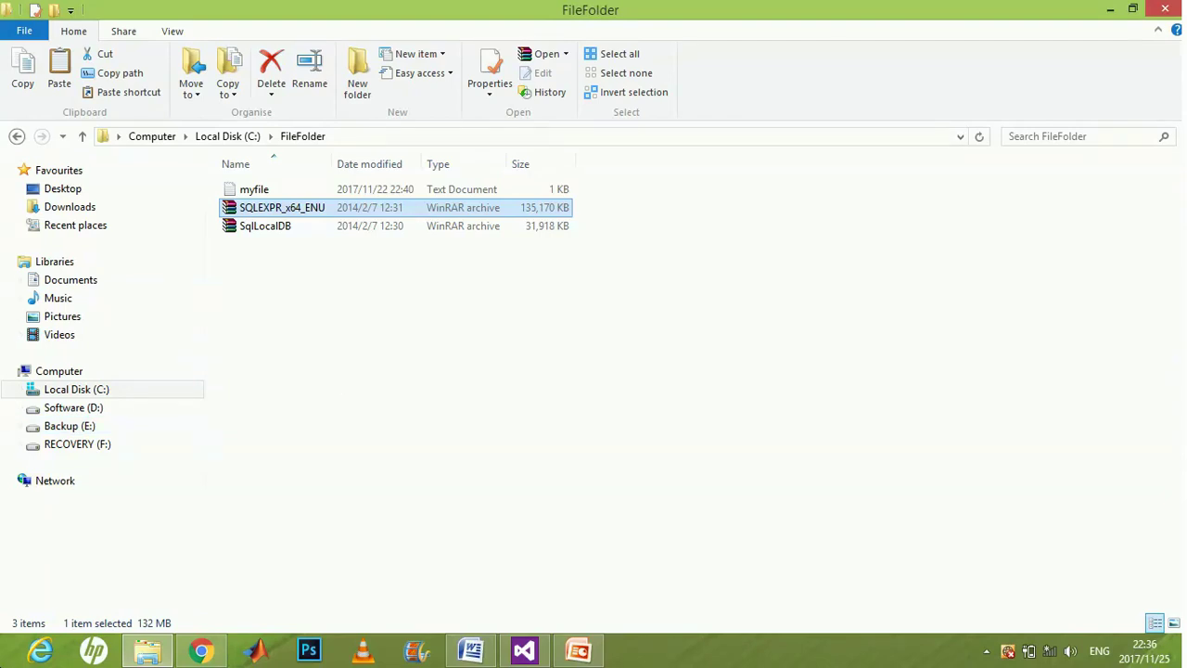
- Find SQL Server Management Studio among the installed apps and launch it
{"action": "key", "text": "super"}
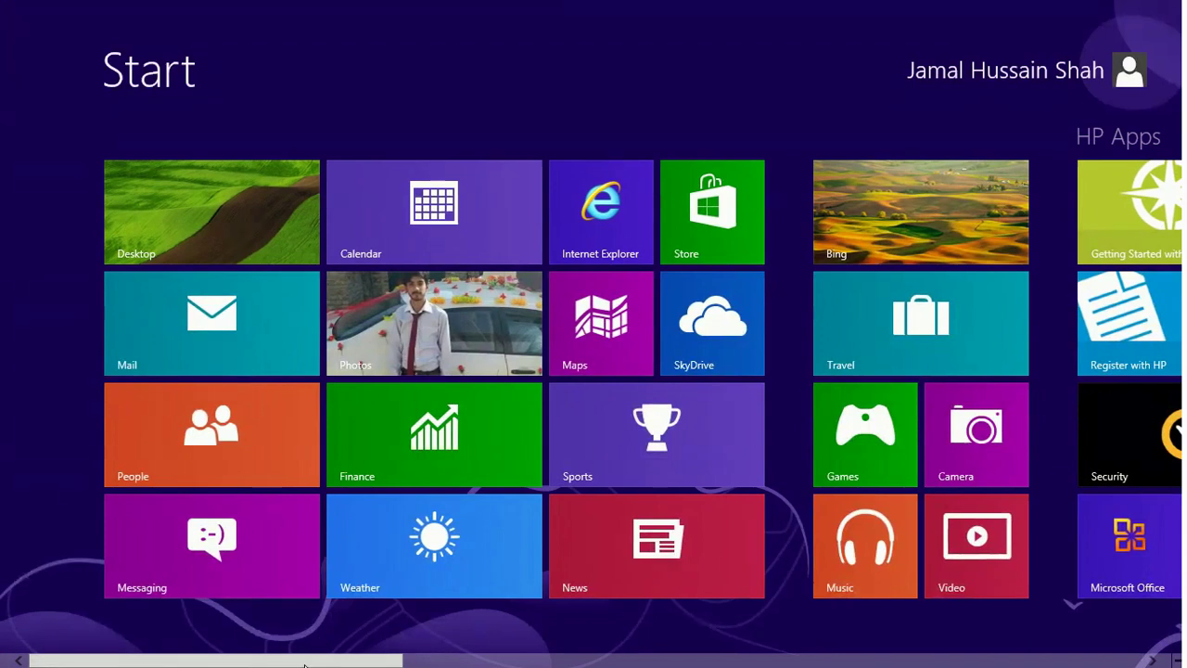
{"action": "scroll", "coordinate": [304, 664], "scroll_direction": "down", "scroll_amount": 5}
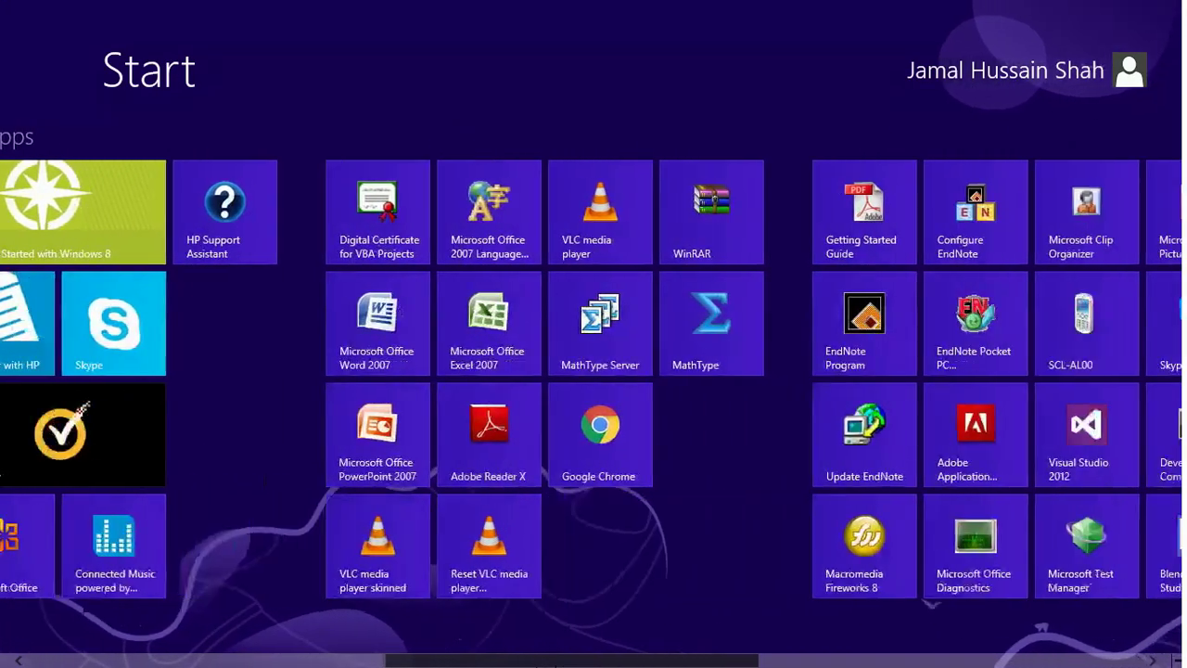
{"action": "scroll", "coordinate": [554, 664], "scroll_direction": "down", "scroll_amount": 3}
{"action": "scroll", "coordinate": [798, 649], "scroll_direction": "up", "scroll_amount": 4}
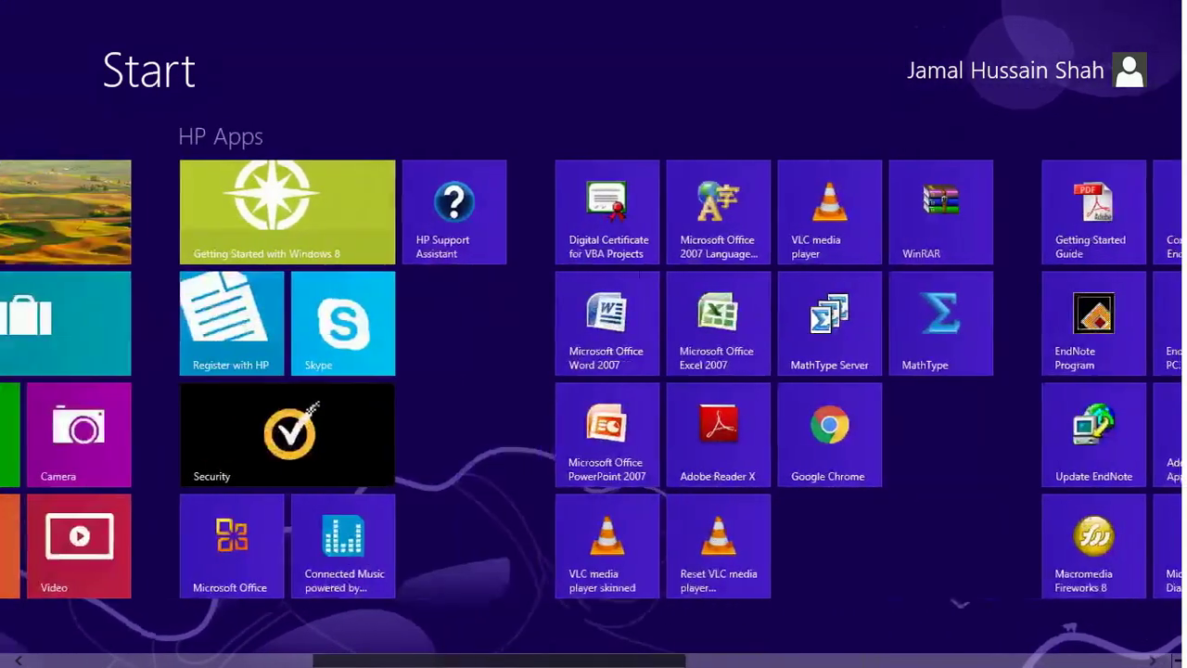
{"action": "scroll", "coordinate": [681, 646], "scroll_direction": "up", "scroll_amount": 2}
{"action": "scroll", "coordinate": [681, 646], "scroll_direction": "down", "scroll_amount": 4}
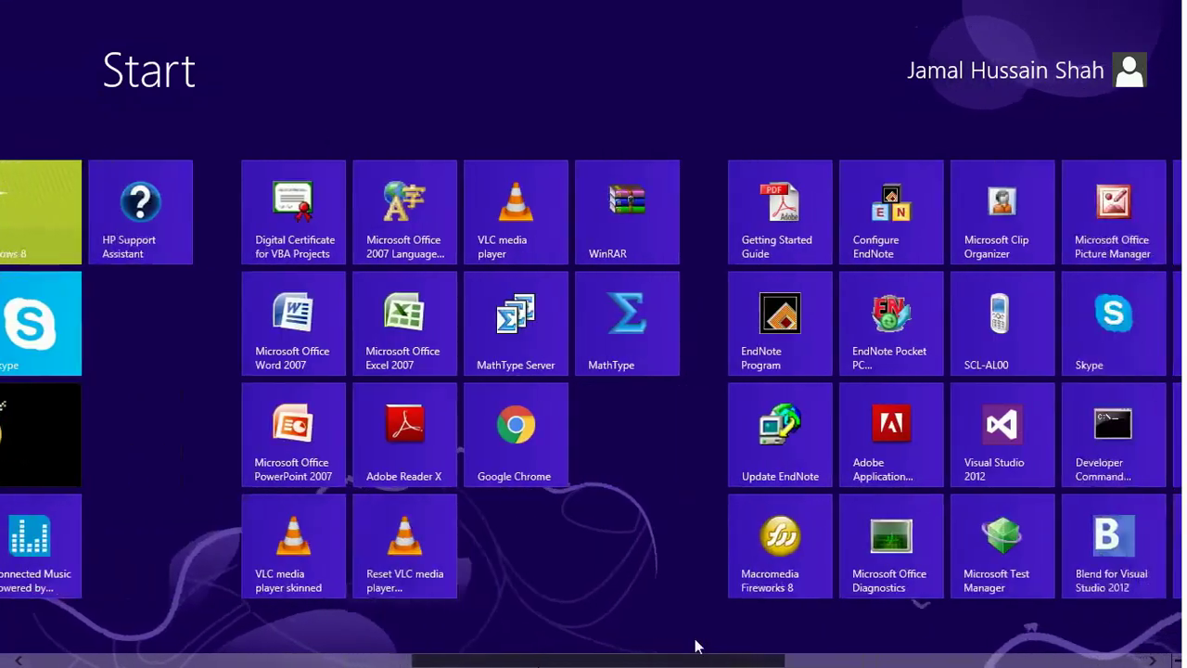
{"action": "scroll", "coordinate": [681, 646], "scroll_direction": "down", "scroll_amount": 5}
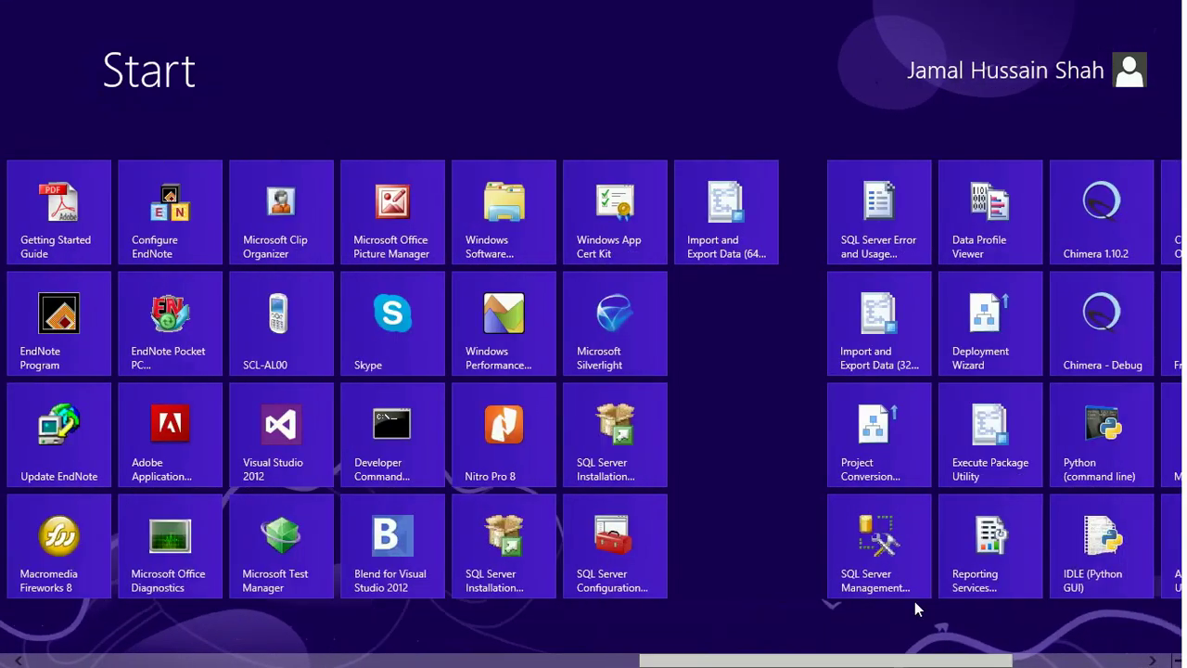
{"action": "left_click", "coordinate": [894, 558]}
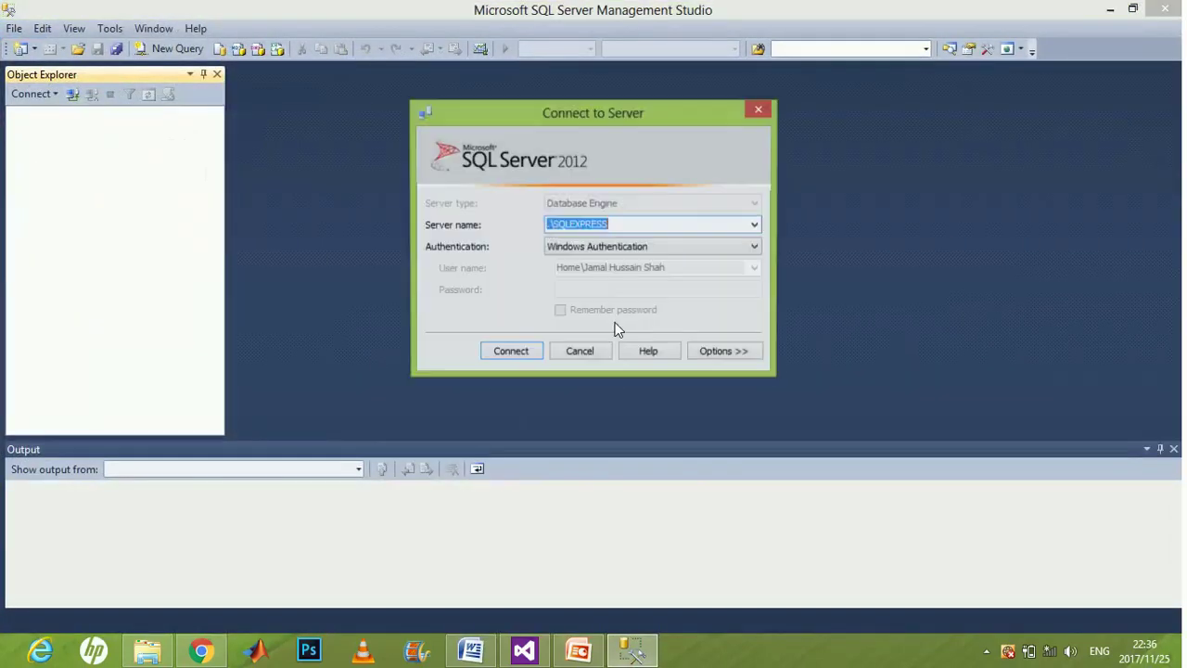
- Try replacing the dot in the server name, and restore it to .\SQLEXPRESS
{"action": "left_click", "coordinate": [631, 222]}
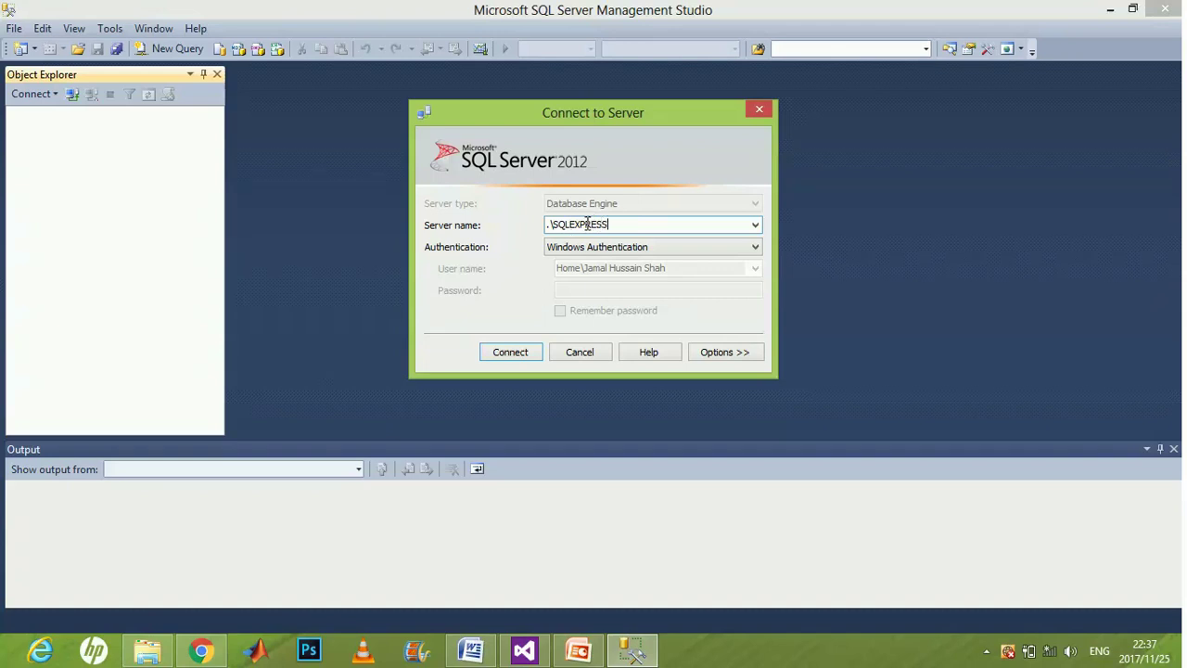
{"action": "double_click", "coordinate": [587, 224]}
{"action": "left_click", "coordinate": [550, 228]}
{"action": "key", "text": "BackSpace"}
{"action": "type", "text": "Fome"}
{"action": "key", "text": "BackSpace"}
{"action": "key", "text": "BackSpace"}
{"action": "key", "text": "BackSpace"}
{"action": "key", "text": "BackSpace"}
{"action": "key", "text": "BackSpace"}
{"action": "type", "text": "."}
- Try SQL Server Authentication with its login and password fields, and switch back to Windows Authentication
{"action": "left_click", "coordinate": [561, 253]}
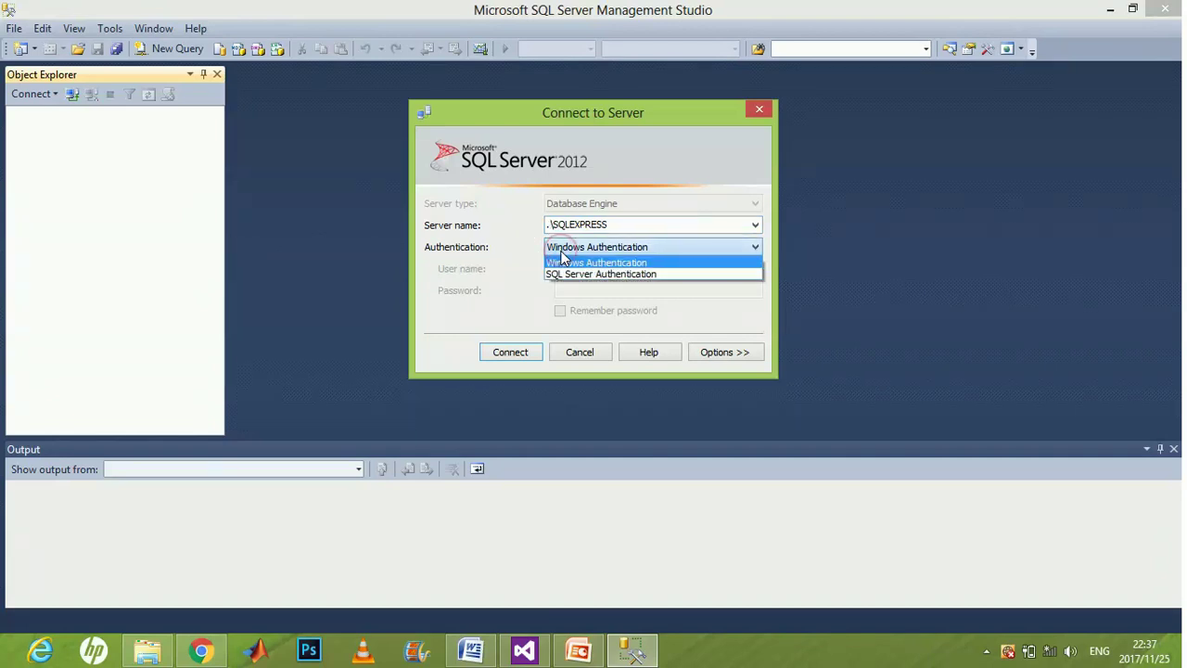
{"action": "left_click", "coordinate": [569, 275]}
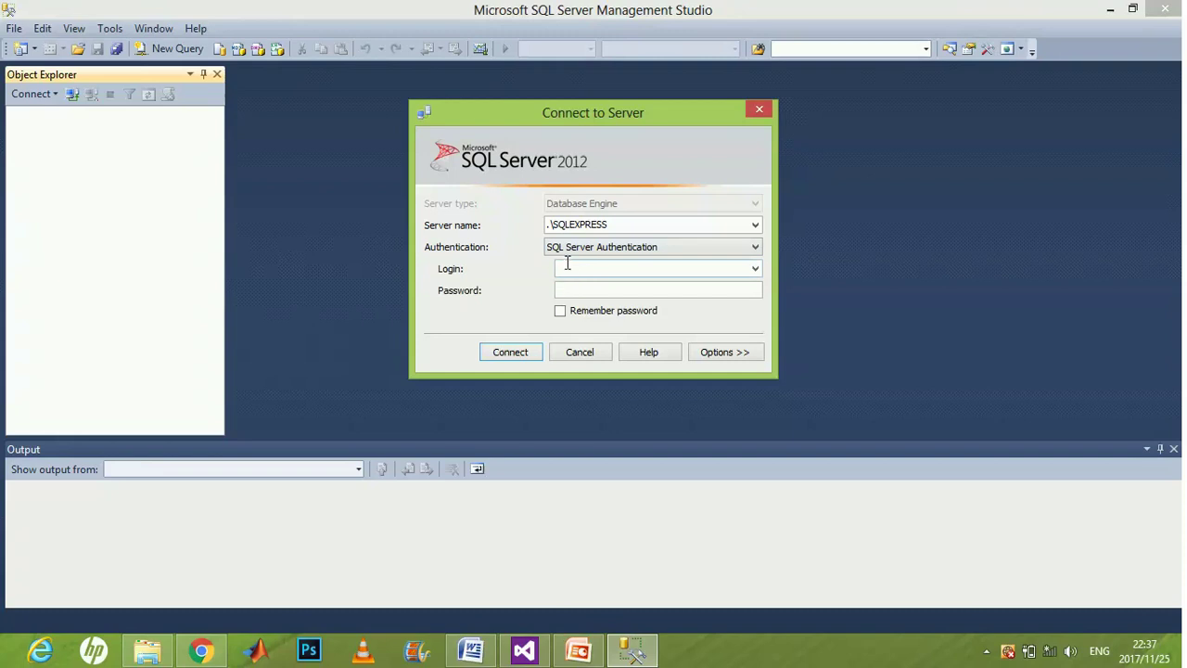
{"action": "left_click", "coordinate": [577, 267]}
{"action": "left_click", "coordinate": [575, 288]}
{"action": "left_click", "coordinate": [566, 248]}
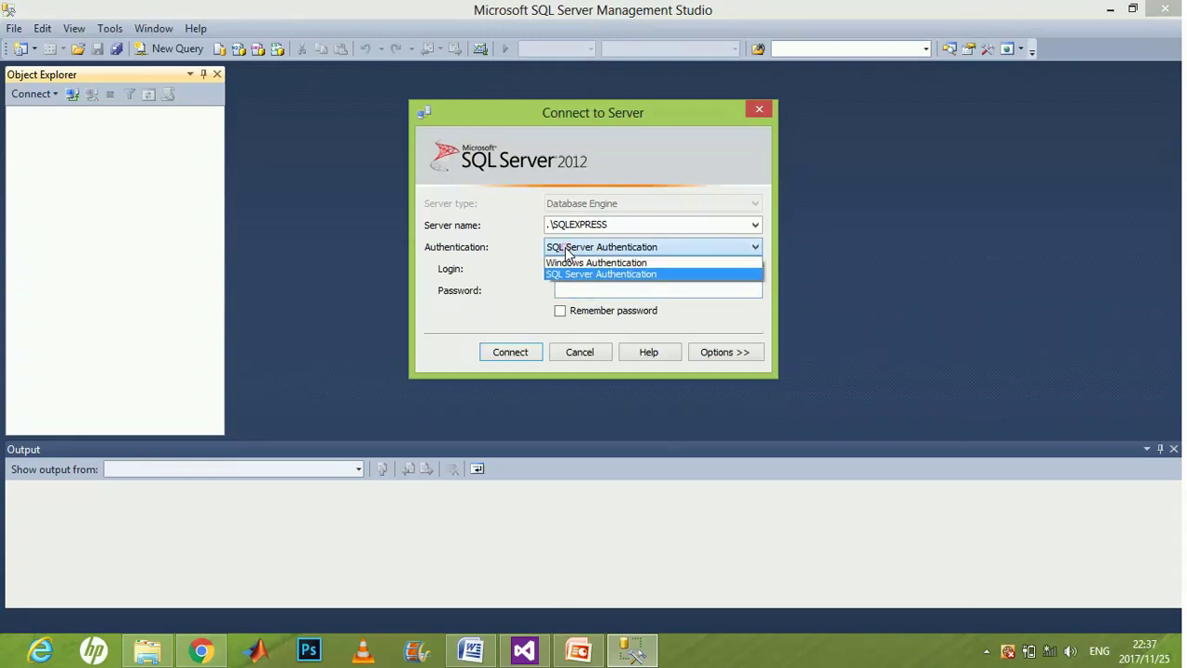
{"action": "left_click", "coordinate": [567, 263]}
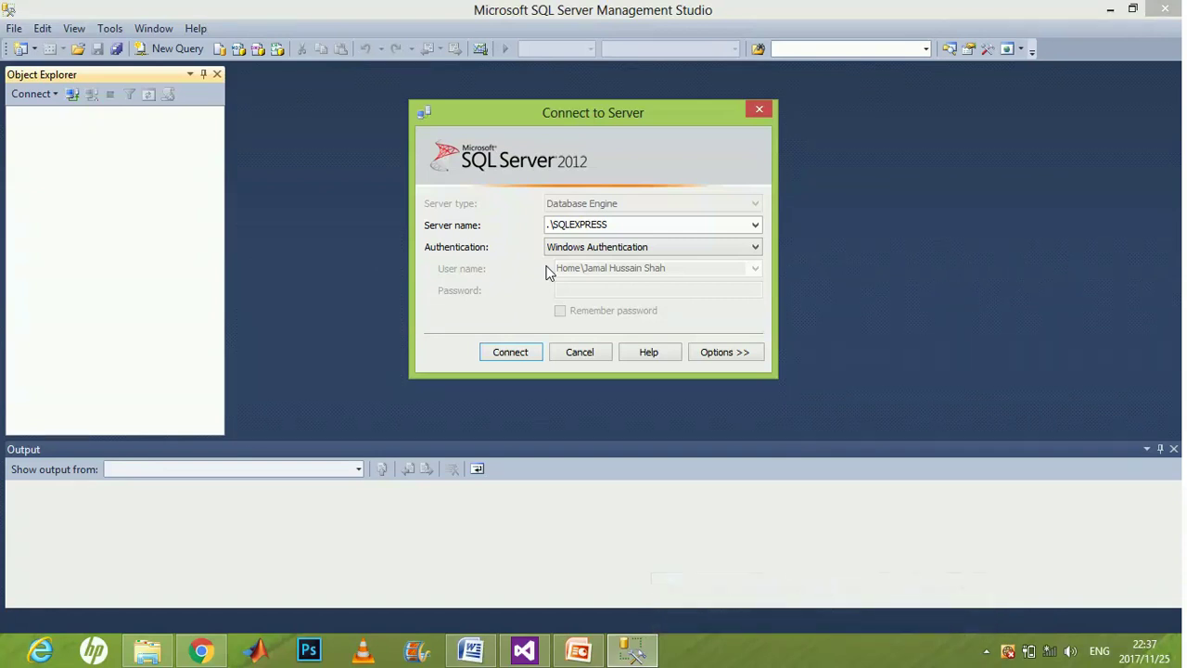
- Connect to the .\SQLEXPRESS server with Windows Authentication and expand its Databases folder
{"action": "left_click", "coordinate": [510, 353]}
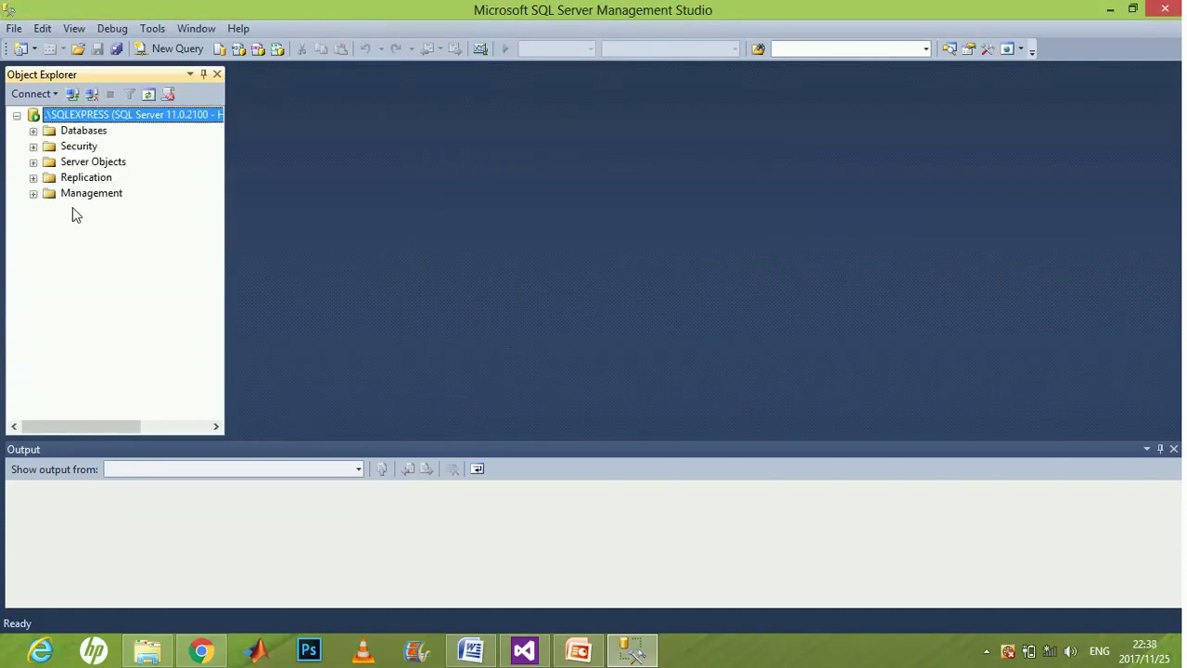
{"action": "left_click", "coordinate": [33, 131]}
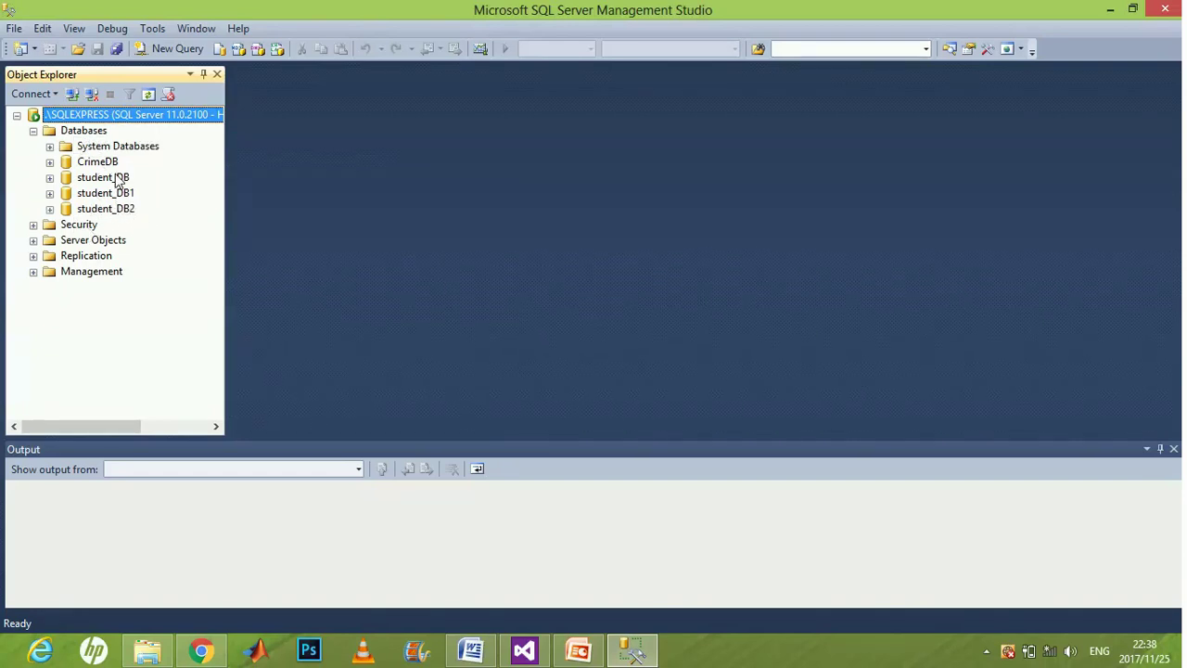
- Create a new database named student_DB5 with the default owner and file settings
{"action": "left_click", "coordinate": [82, 133]}
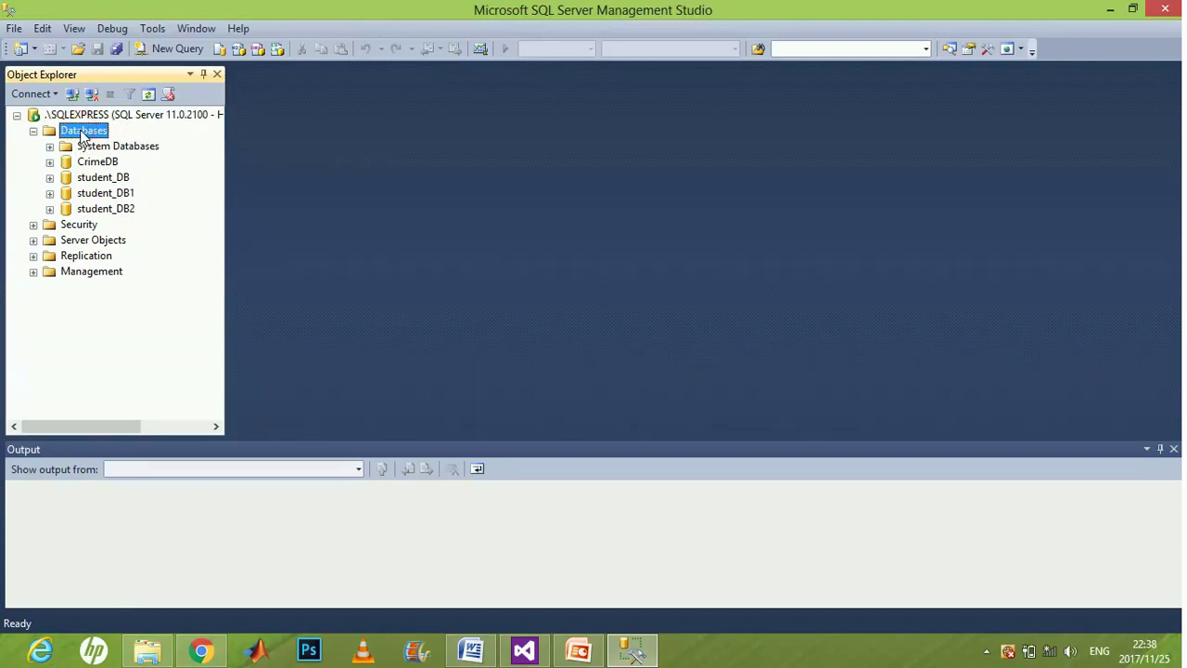
{"action": "right_click", "coordinate": [83, 135]}
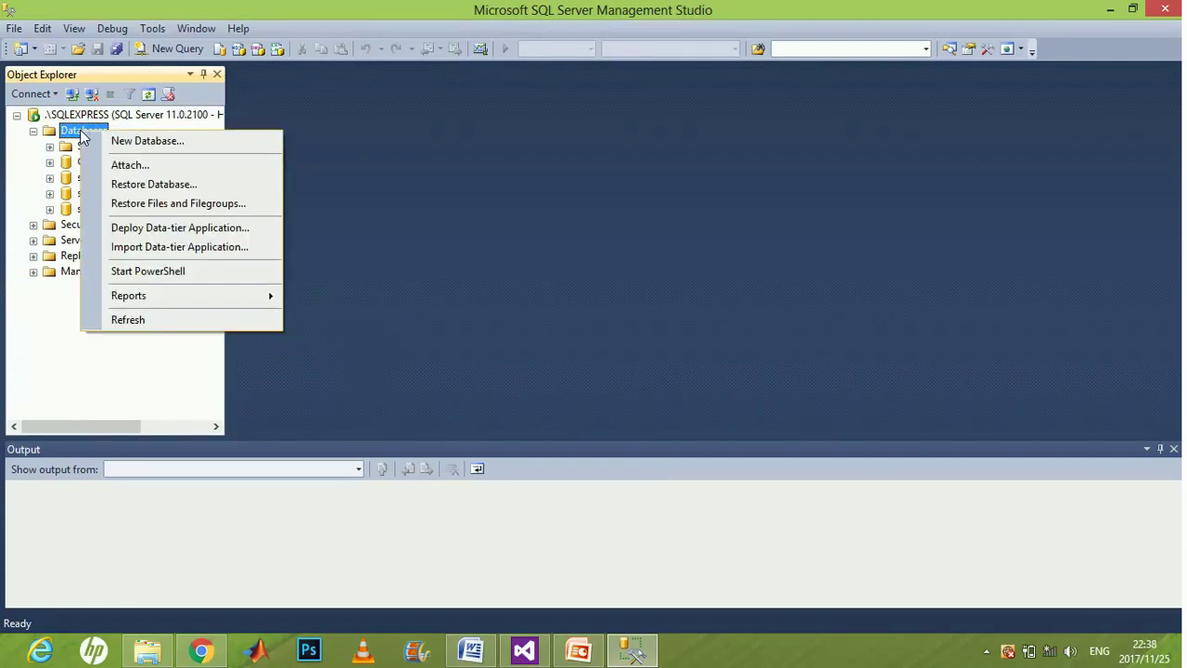
{"action": "left_click", "coordinate": [125, 144]}
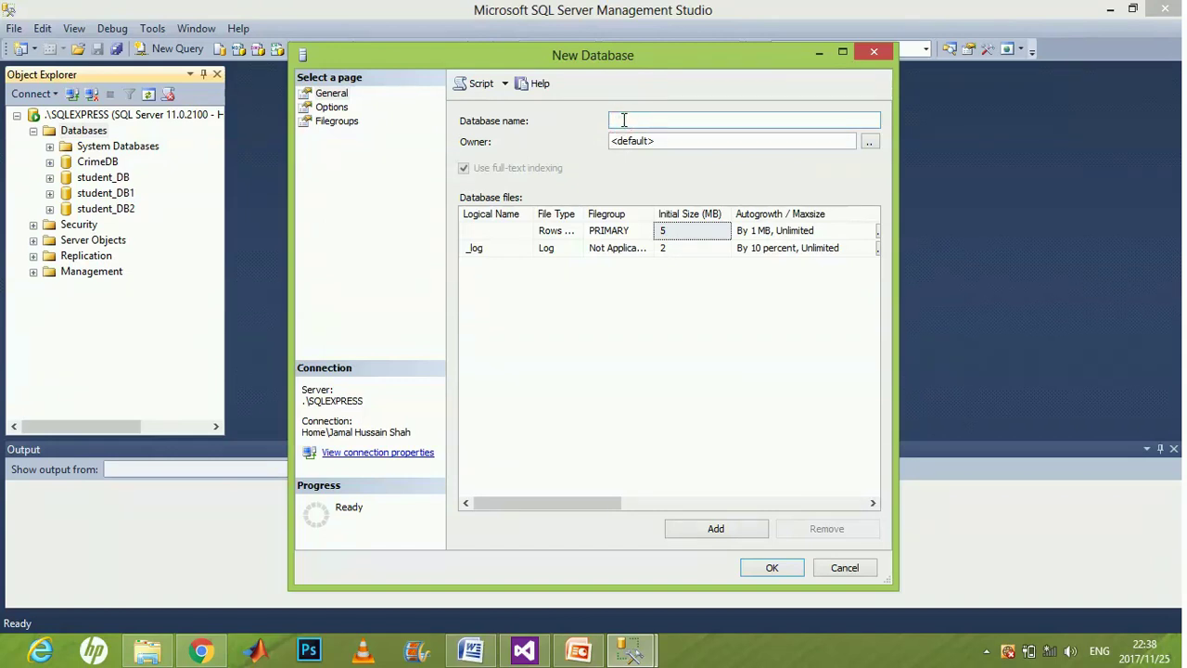
{"action": "type", "text": "student_"}
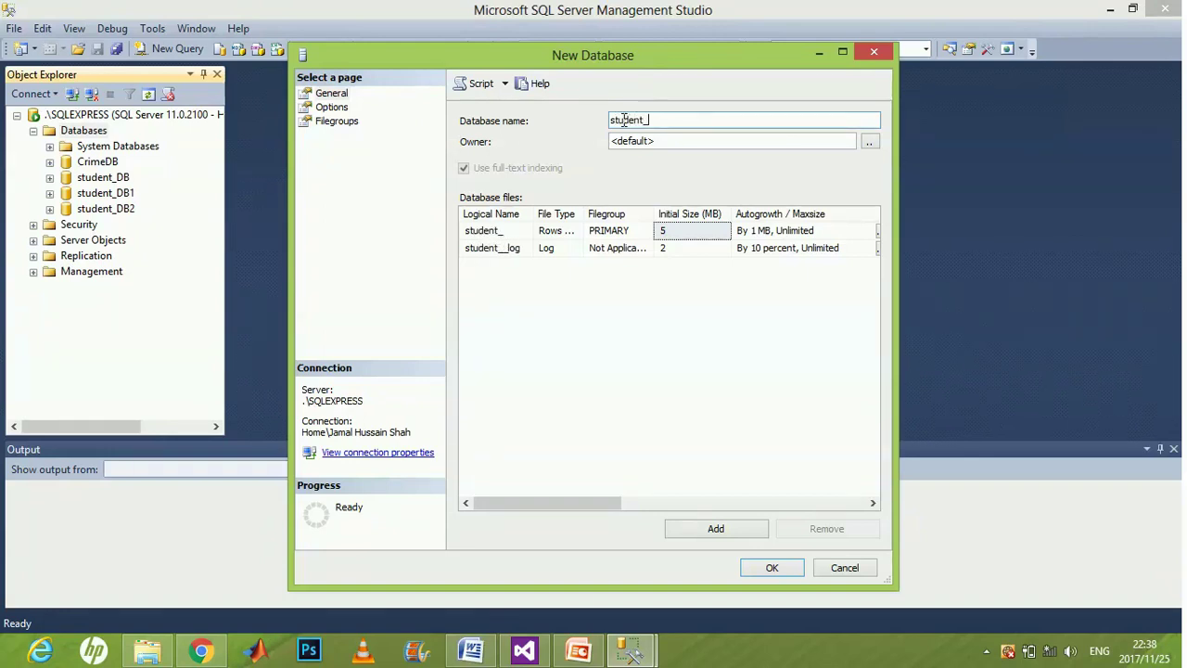
{"action": "type", "text": "DB5"}
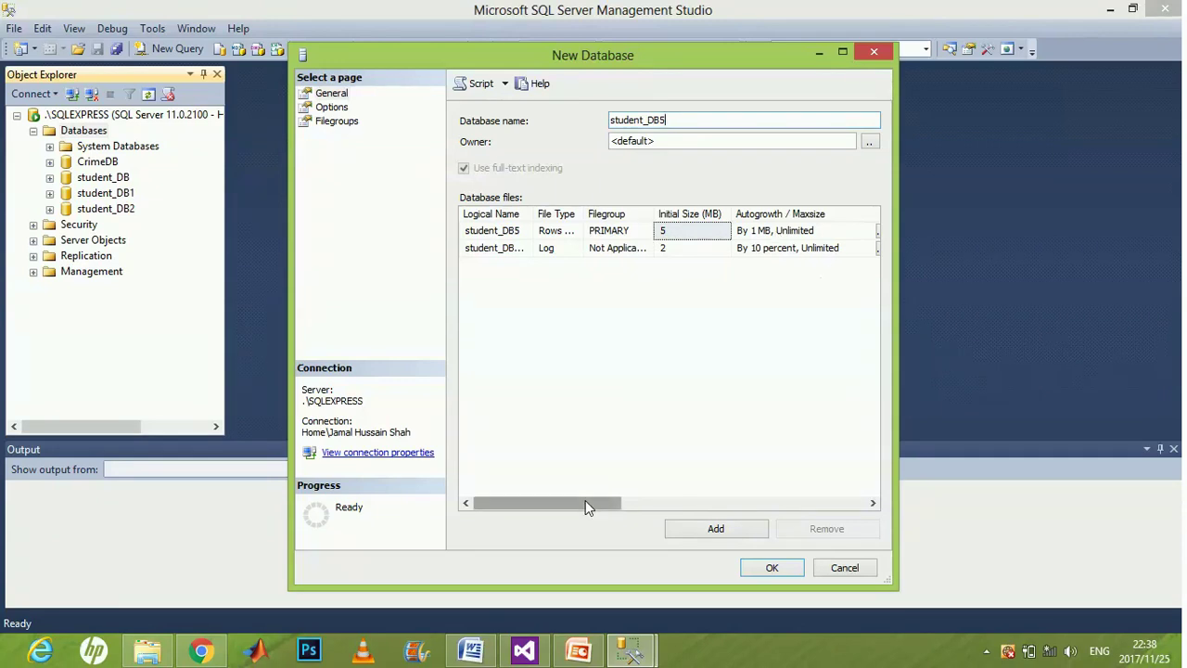
{"action": "mouse_move", "coordinate": [585, 504]}
{"action": "left_mouse_down"}
{"action": "mouse_move", "coordinate": [761, 506]}
{"action": "mouse_move", "coordinate": [785, 530]}
{"action": "mouse_move", "coordinate": [855, 519]}
{"action": "mouse_move", "coordinate": [535, 598]}
{"action": "left_mouse_up"}
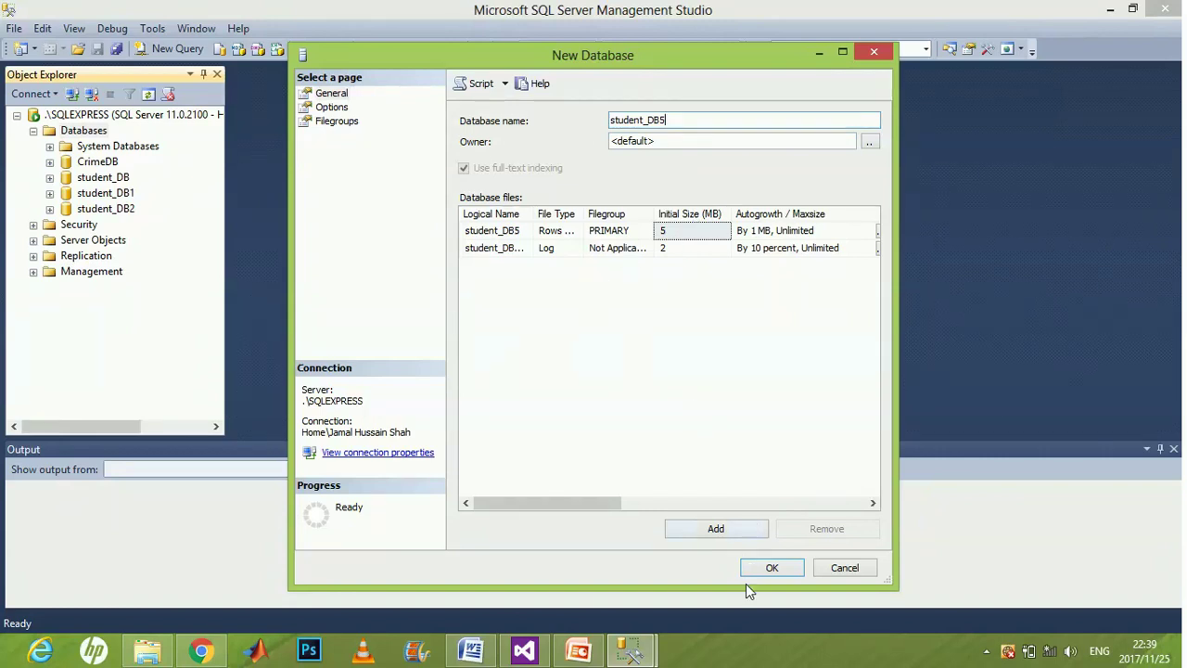
{"action": "left_click", "coordinate": [770, 567]}
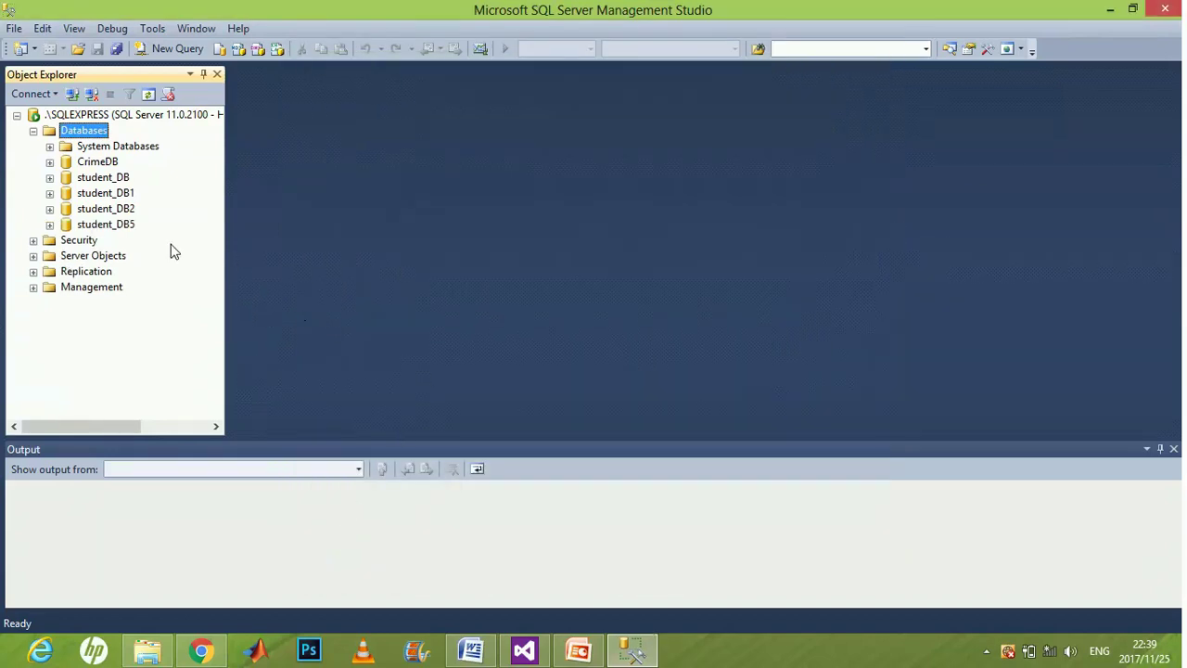
- Expand the student_DB5 database and examine the contents of its Tables and Views folders
{"action": "left_click", "coordinate": [122, 224]}
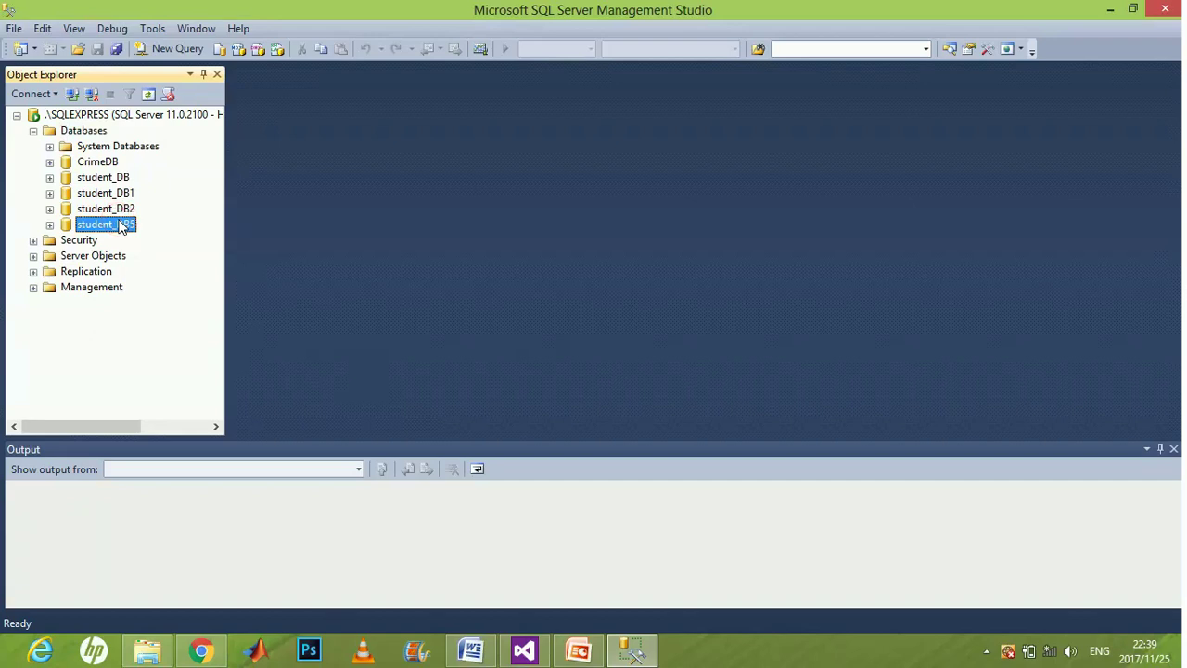
{"action": "left_click", "coordinate": [49, 224]}
{"action": "left_click", "coordinate": [107, 257]}
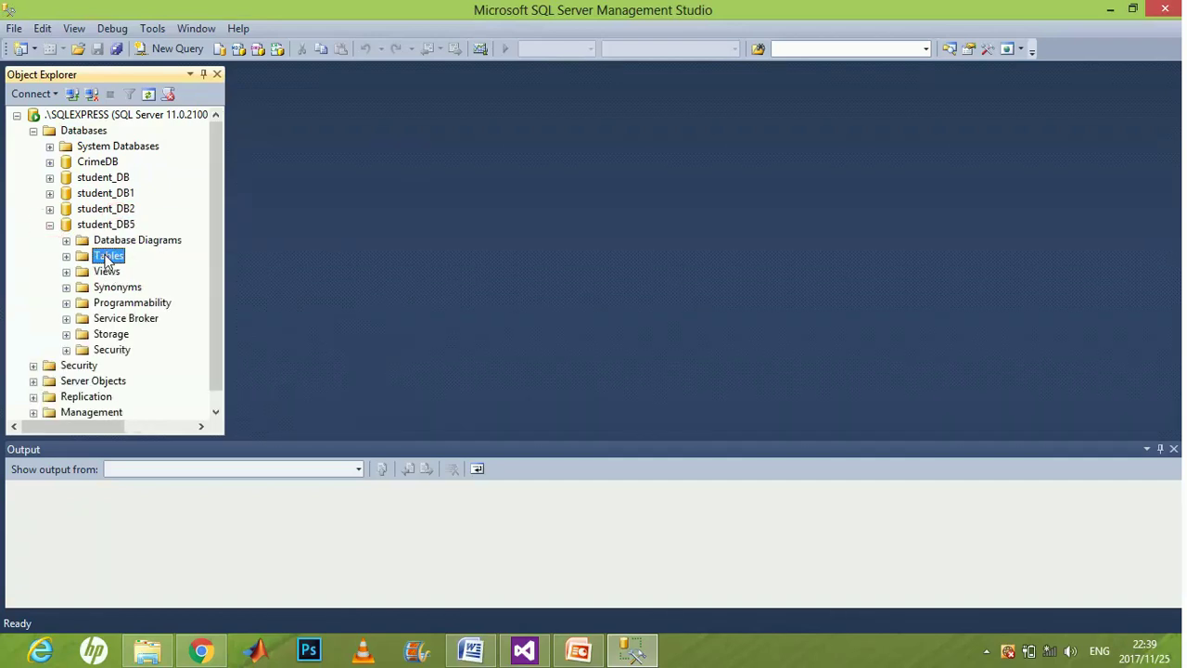
{"action": "left_click", "coordinate": [107, 271]}
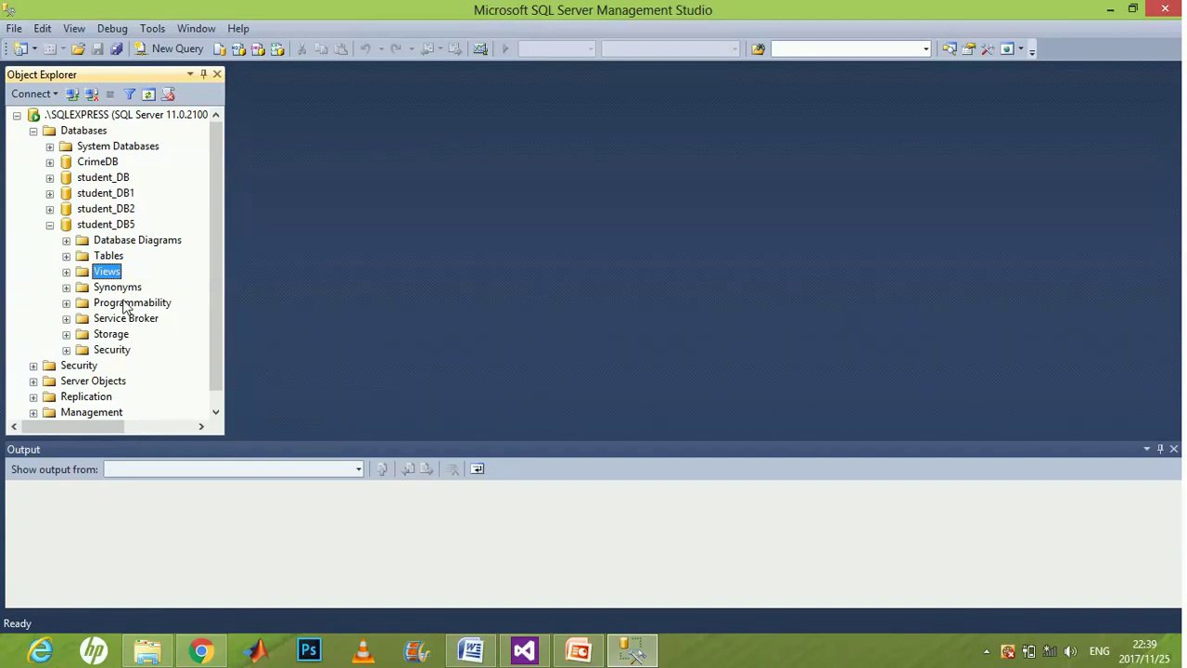
{"action": "left_click", "coordinate": [106, 257]}
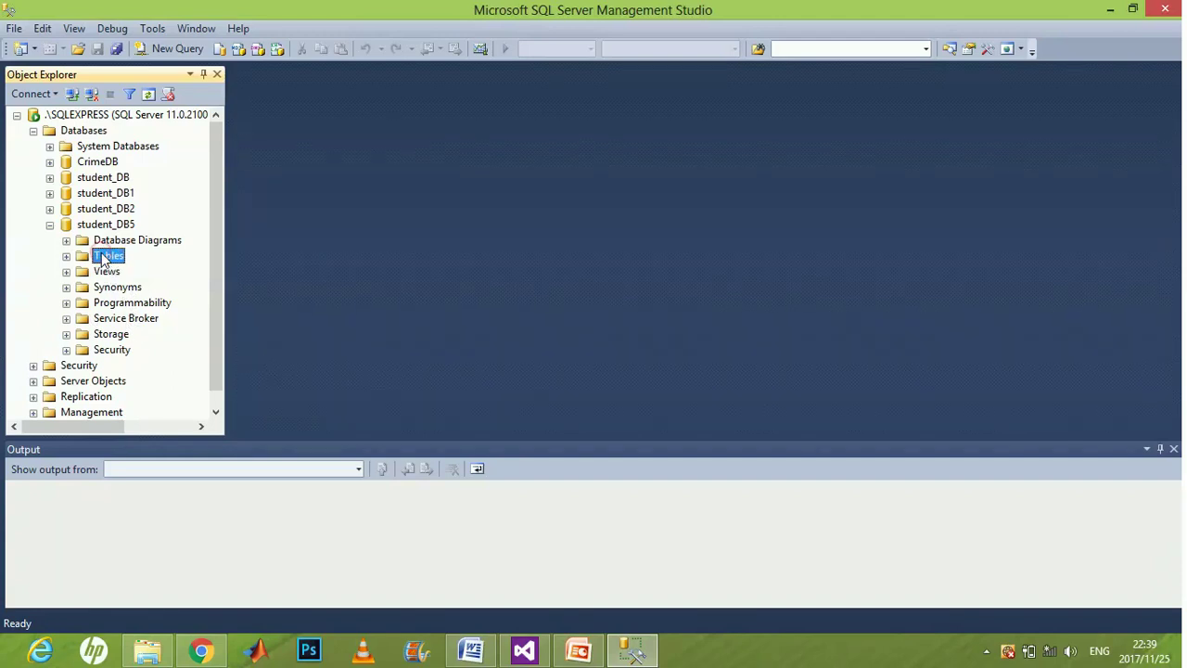
{"action": "left_click", "coordinate": [66, 257]}
{"action": "left_click", "coordinate": [66, 257]}
{"action": "left_click", "coordinate": [67, 273]}
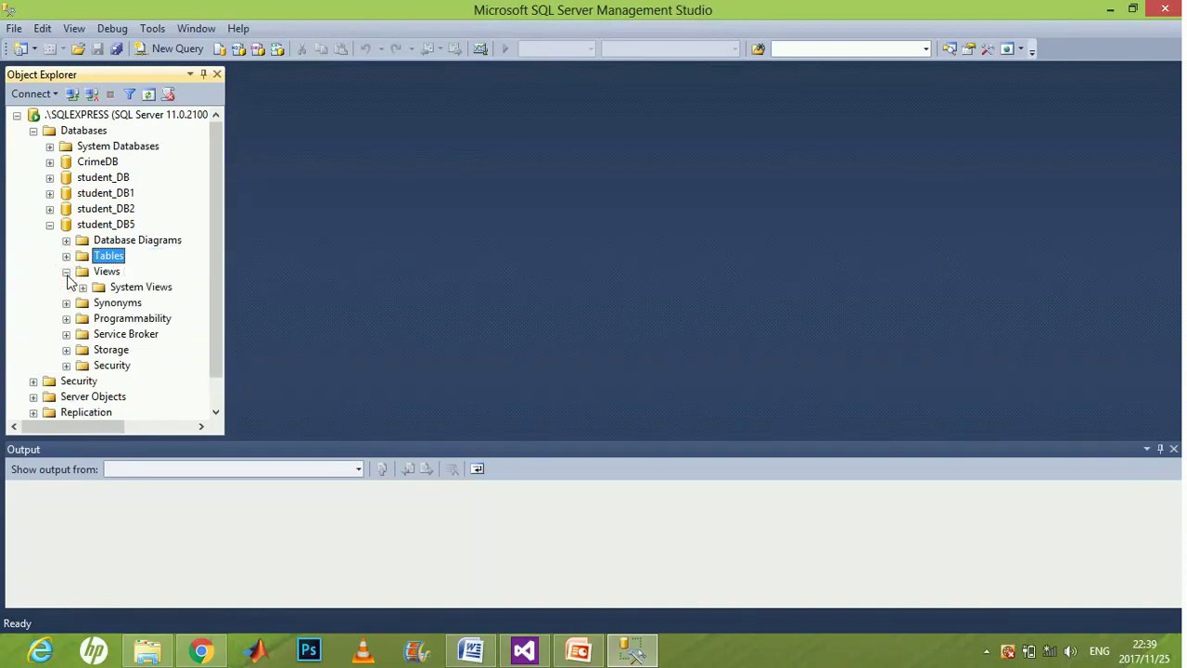
{"action": "left_click", "coordinate": [66, 273]}
{"action": "left_click", "coordinate": [65, 257]}
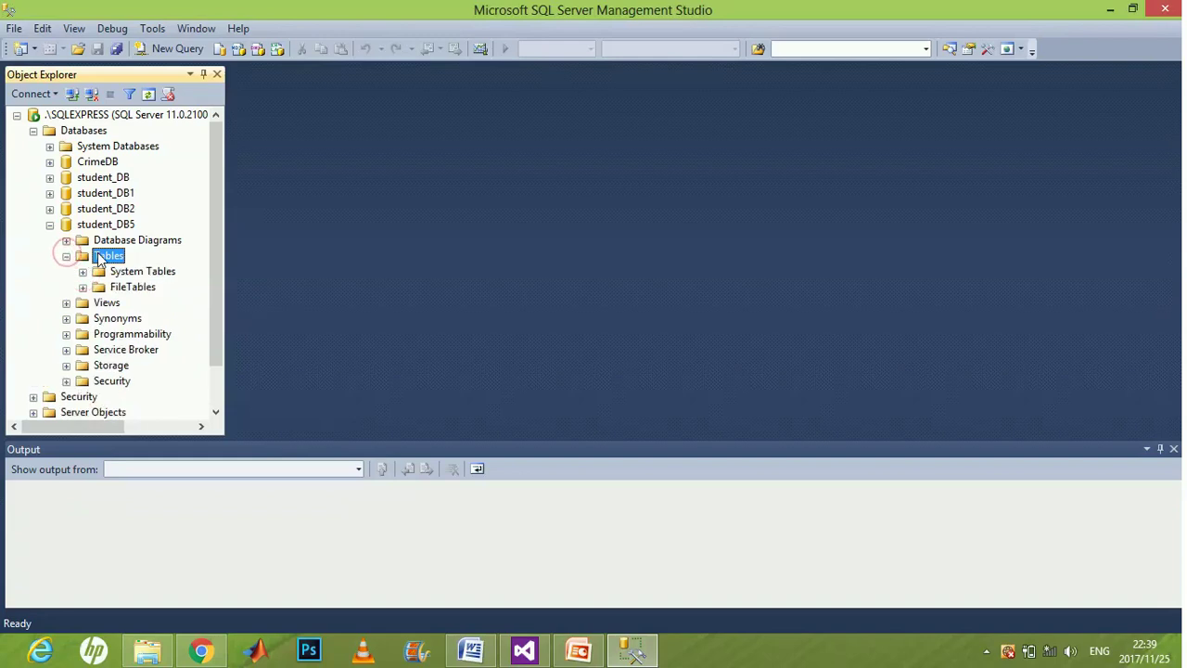
{"action": "left_click", "coordinate": [66, 257]}
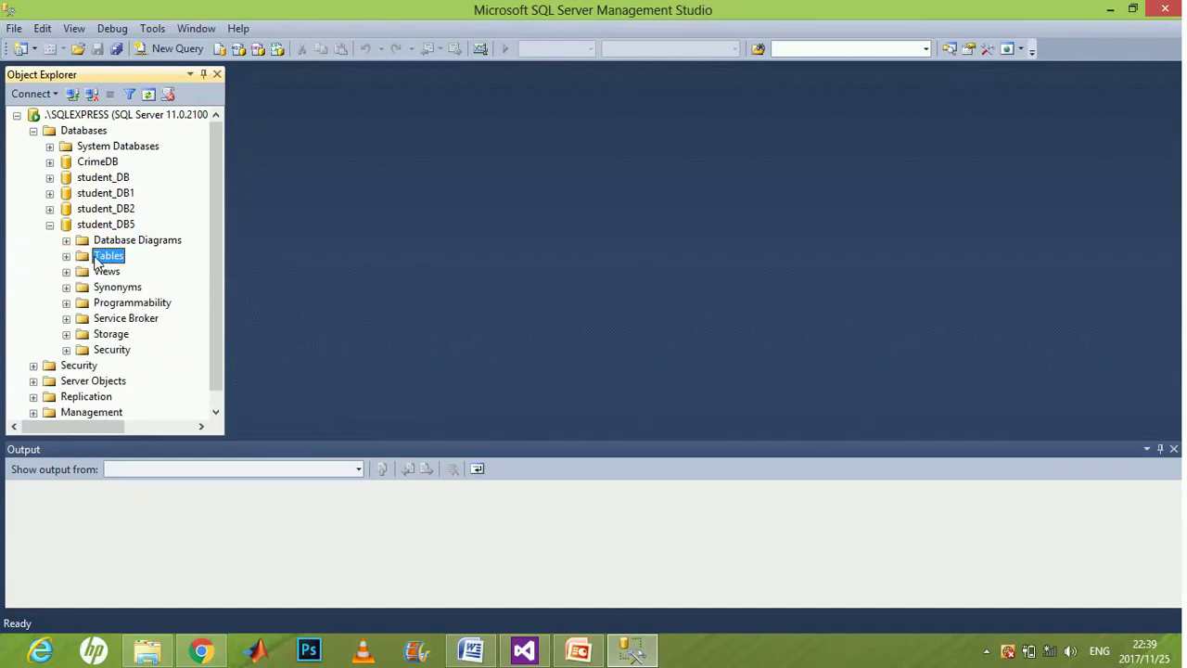
- Start designing a new table in the student_DB5 database
{"action": "right_click", "coordinate": [96, 260]}
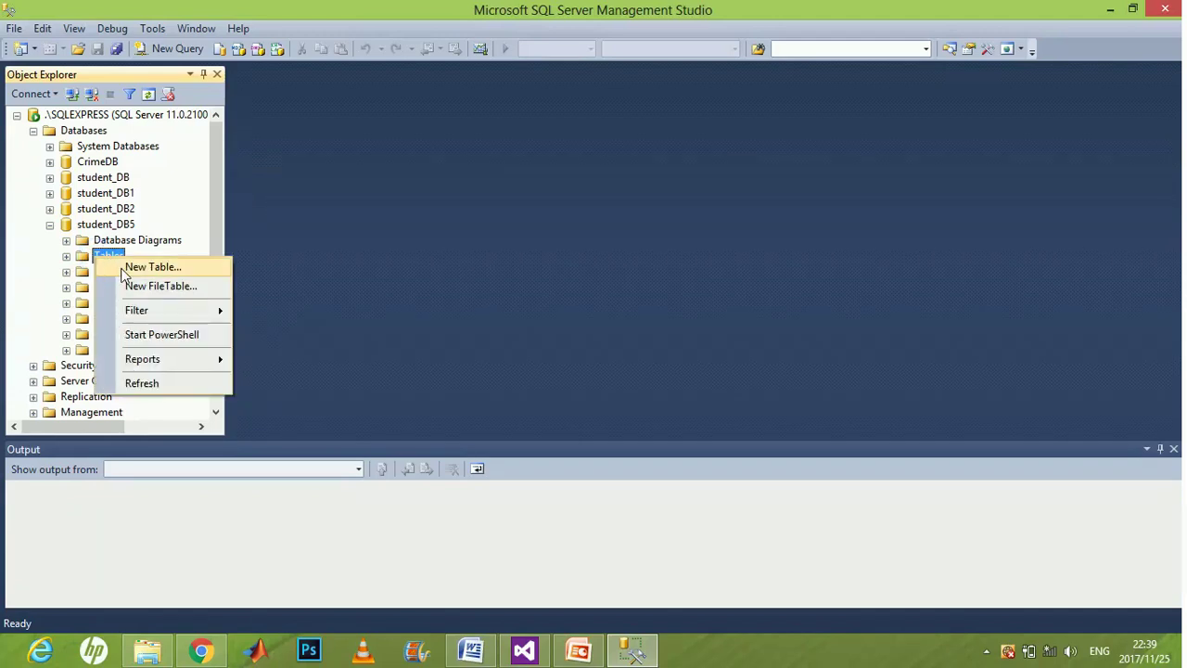
{"action": "key", "text": "Escape"}
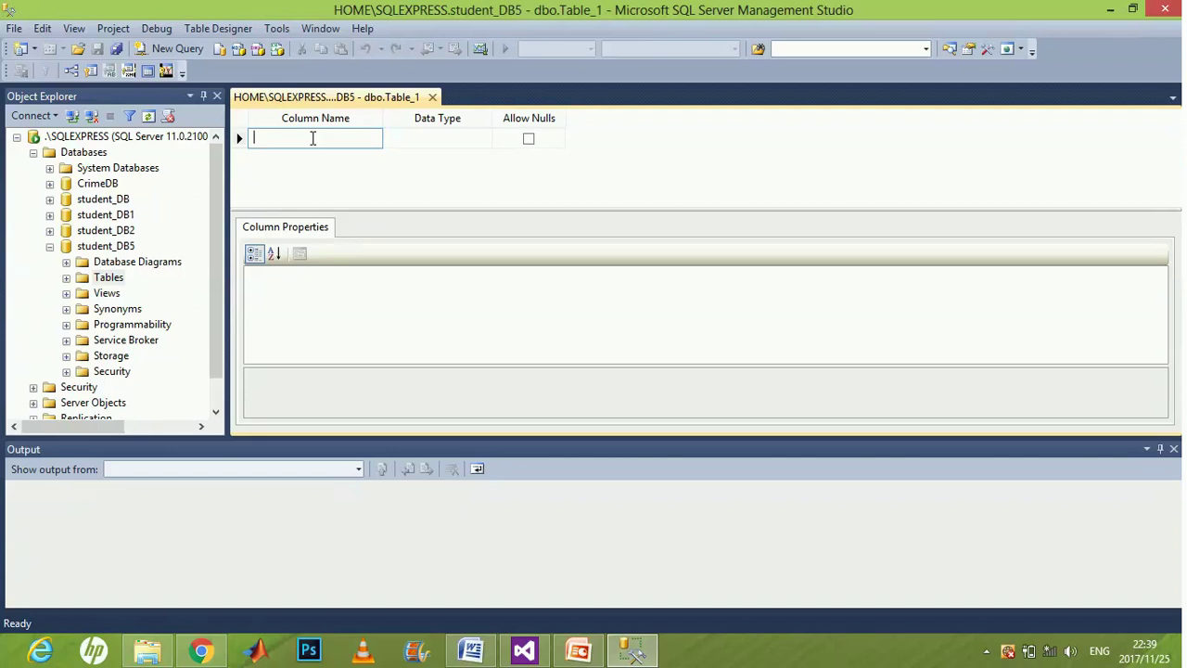
- Add an ID column with the int data type to the new table, leaving nulls allowed
{"action": "type", "text": "ID"}
{"action": "key", "text": "Tab"}
{"action": "type", "text": "in"}
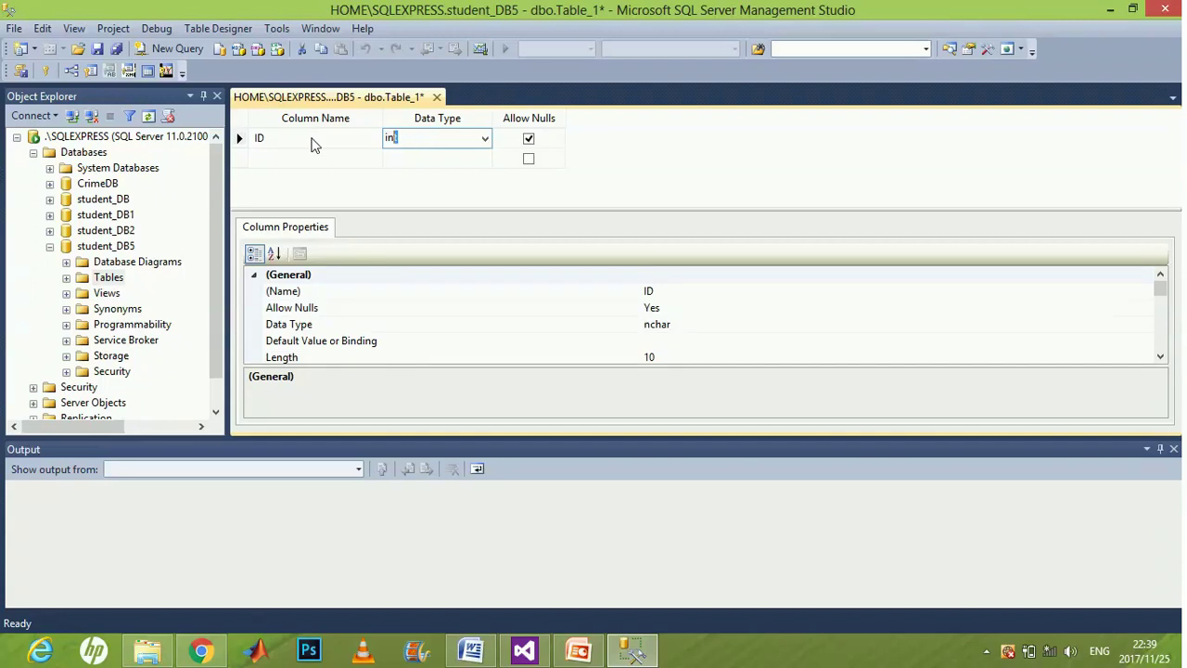
{"action": "key", "text": "Tab"}
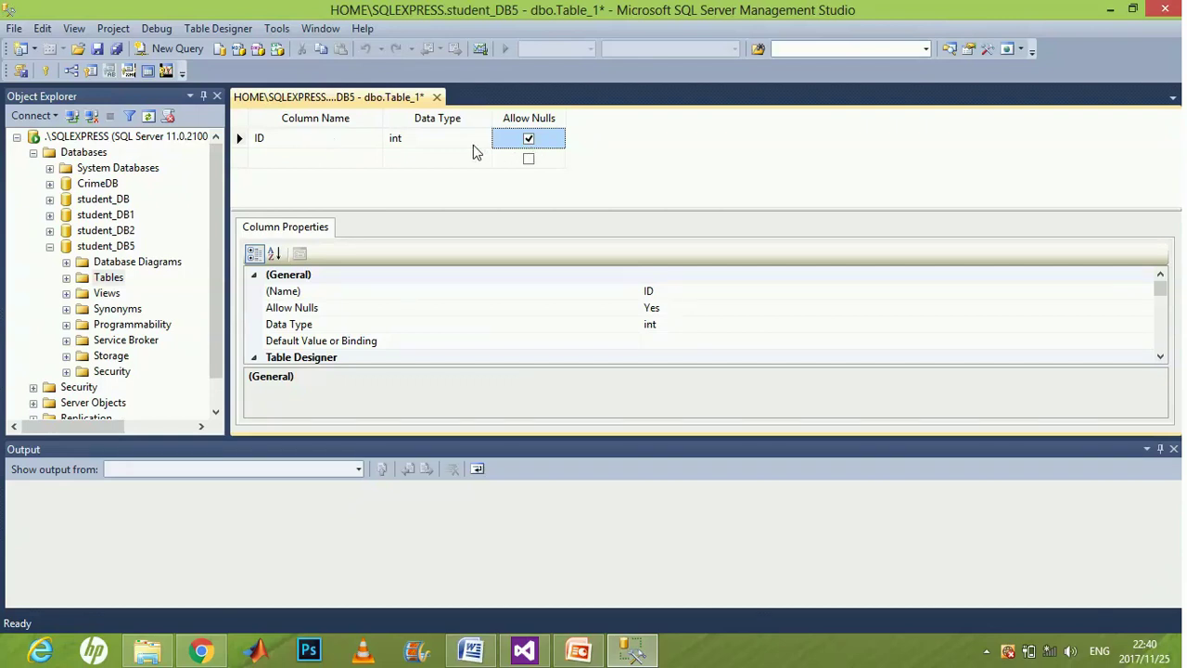
{"action": "key", "text": "Tab"}
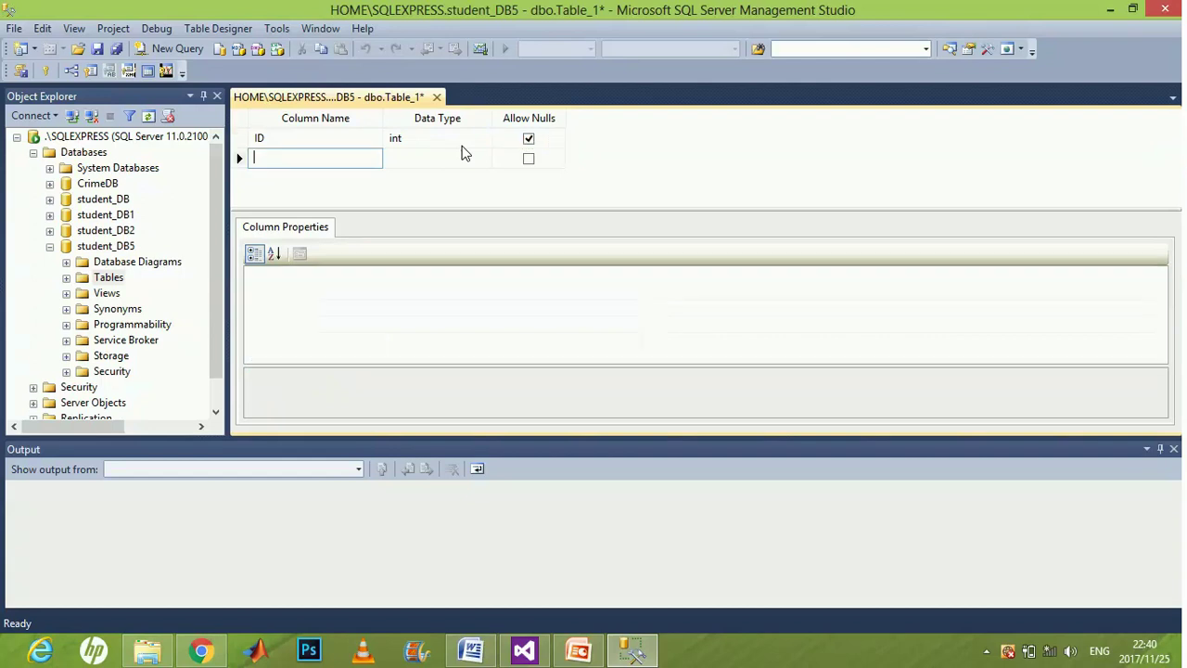
- Add a name column with the varchar(50) data type, leaving nulls allowed
{"action": "type", "text": "name"}
{"action": "key", "text": "Tab"}
{"action": "type", "text": "varch"}
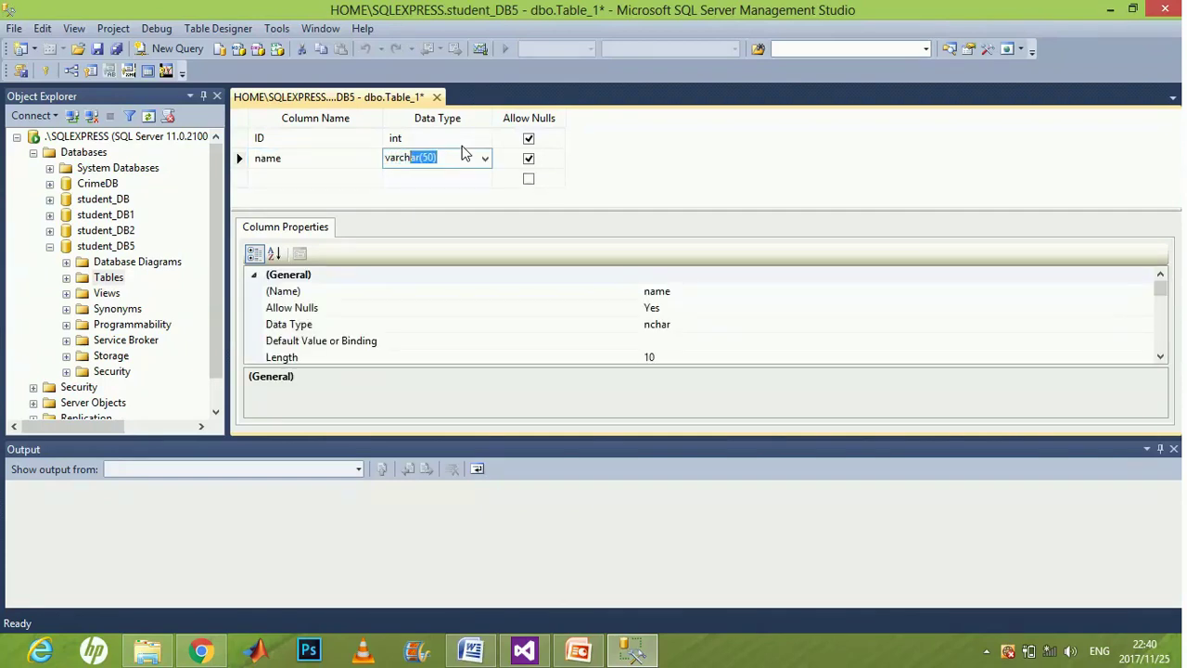
{"action": "key", "text": "Tab"}
{"action": "key", "text": "Tab"}
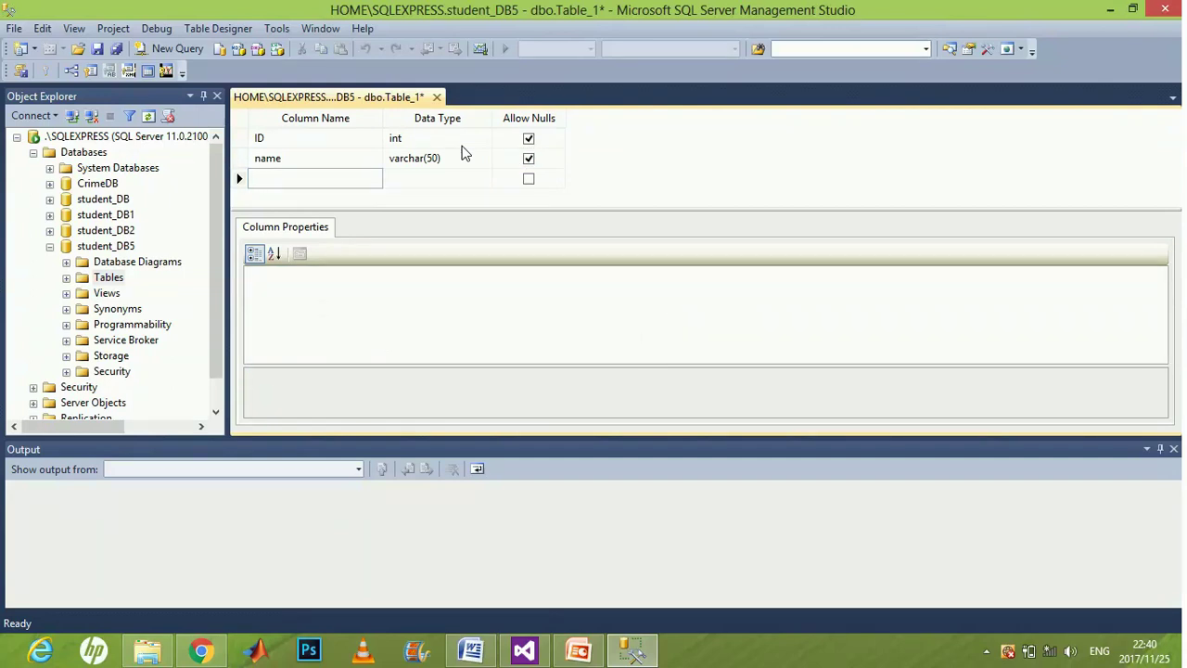
- Add an address column with the varchar(250) data type, leaving nulls allowed
{"action": "type", "text": "address"}
{"action": "key", "text": "Tab"}
{"action": "type", "text": "varbinary"}
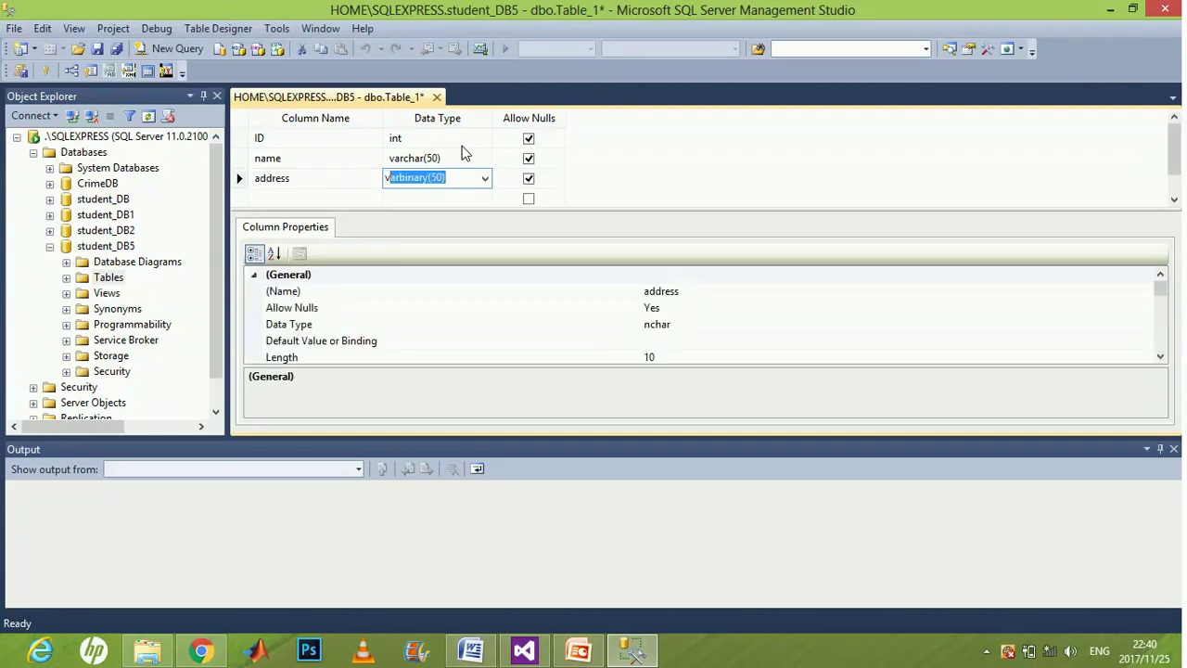
{"action": "key", "text": "BackSpace"}
{"action": "key", "text": "BackSpace"}
{"action": "key", "text": "BackSpace"}
{"action": "key", "text": "BackSpace"}
{"action": "key", "text": "BackSpace"}
{"action": "key", "text": "BackSpace"}
{"action": "key", "text": "BackSpace"}
{"action": "type", "text": "char(250"}
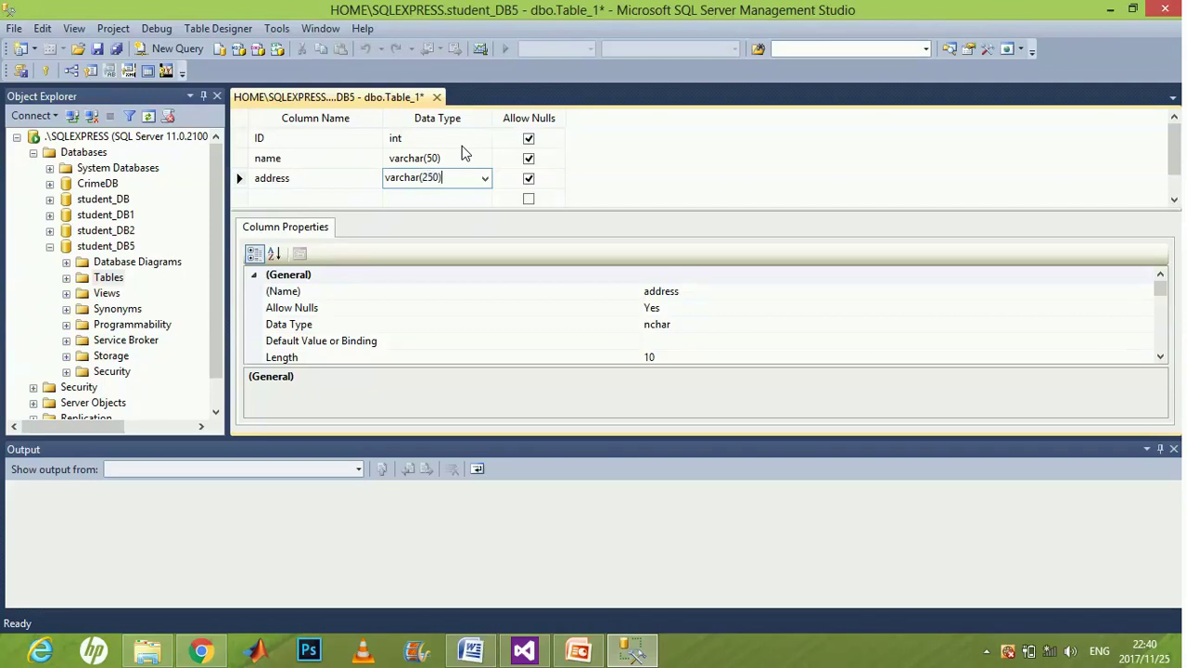
{"action": "key", "text": "Tab"}
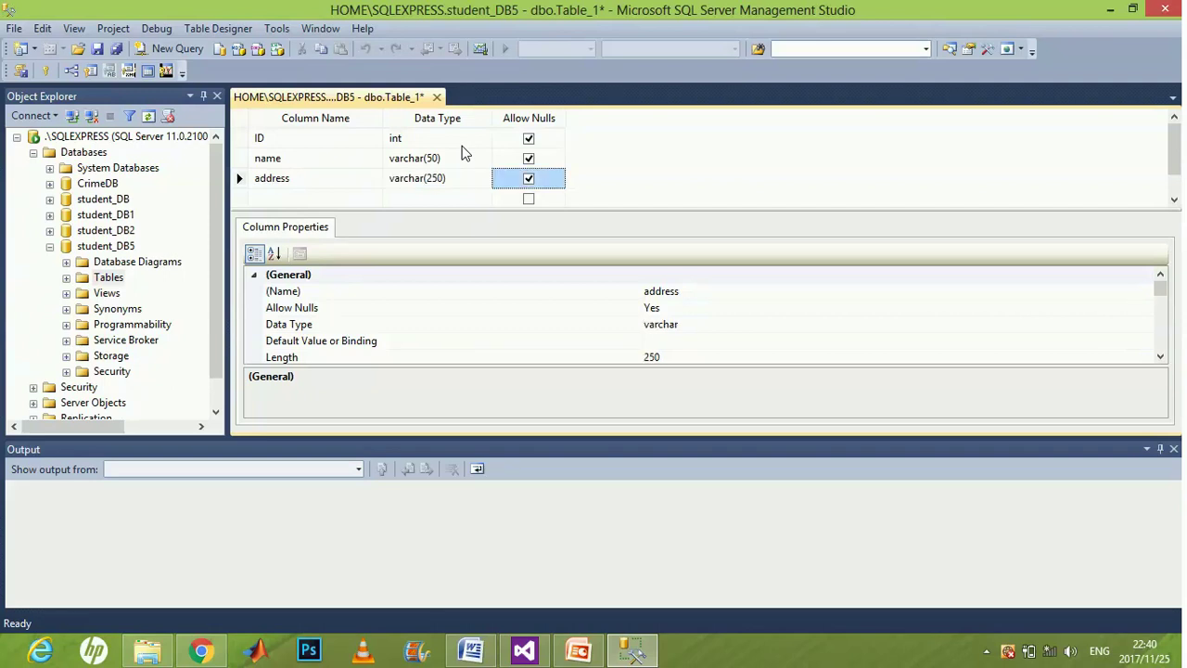
{"action": "key", "text": "Tab"}
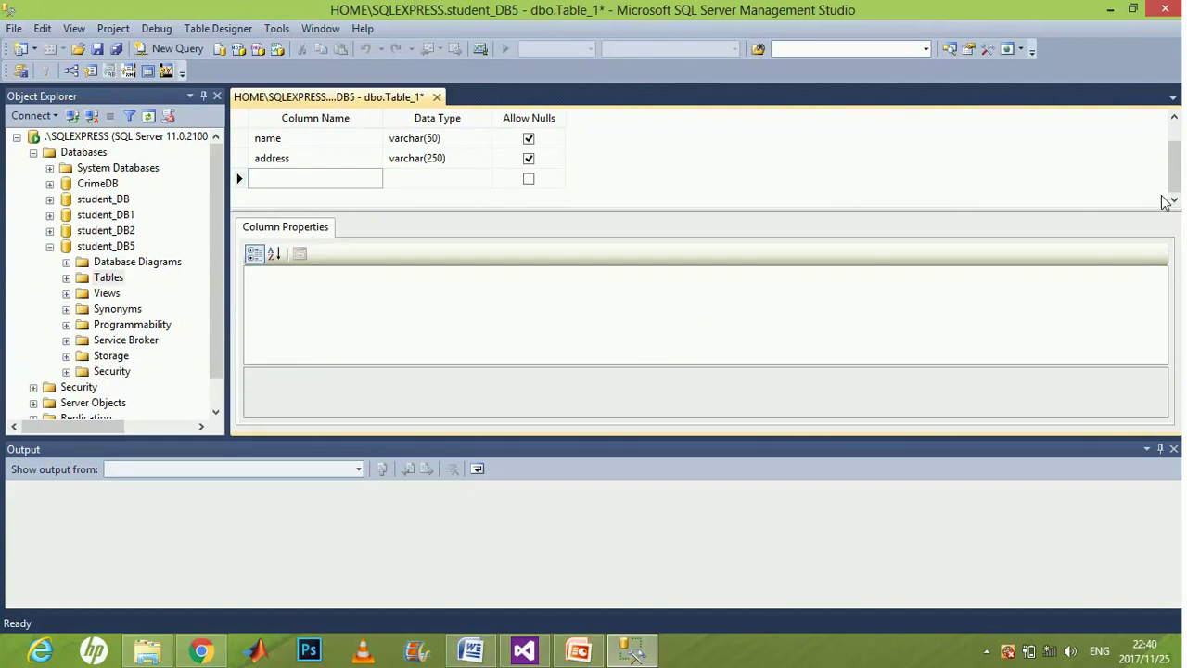
- Expand the ID column's Identity Specification, set Is Identity to Yes and view the identity increment and seed
{"action": "left_click_drag", "start_coordinate": [1176, 186], "coordinate": [1176, 159]}
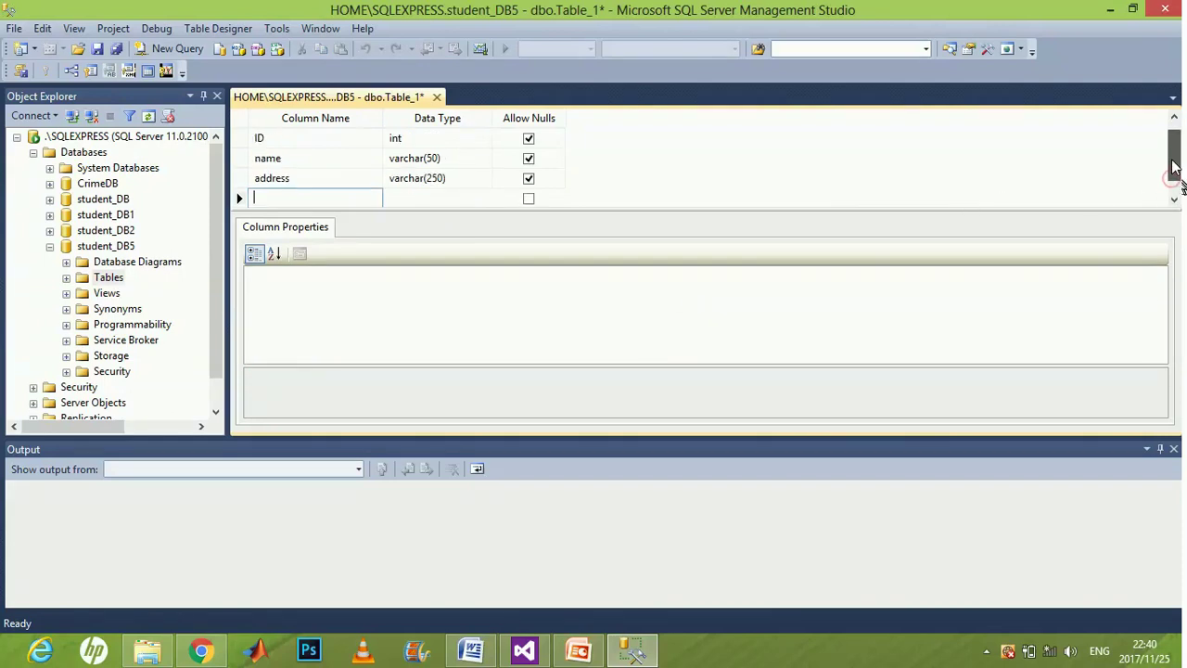
{"action": "left_click", "coordinate": [341, 139]}
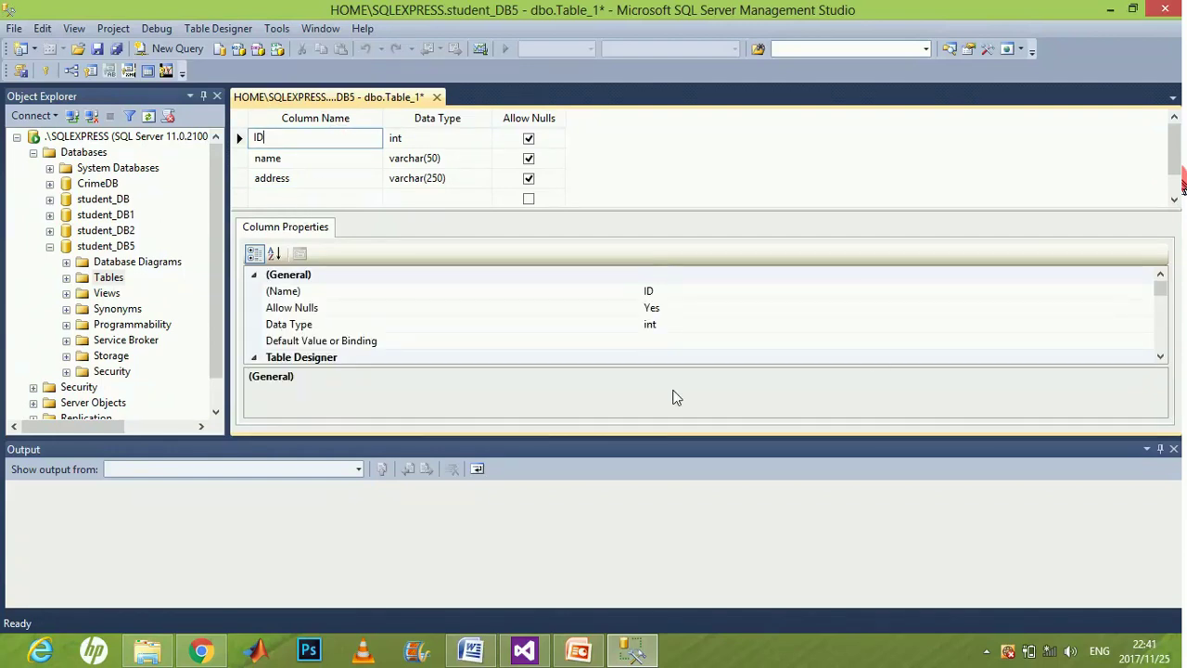
{"action": "left_click_drag", "start_coordinate": [1160, 285], "coordinate": [1160, 320]}
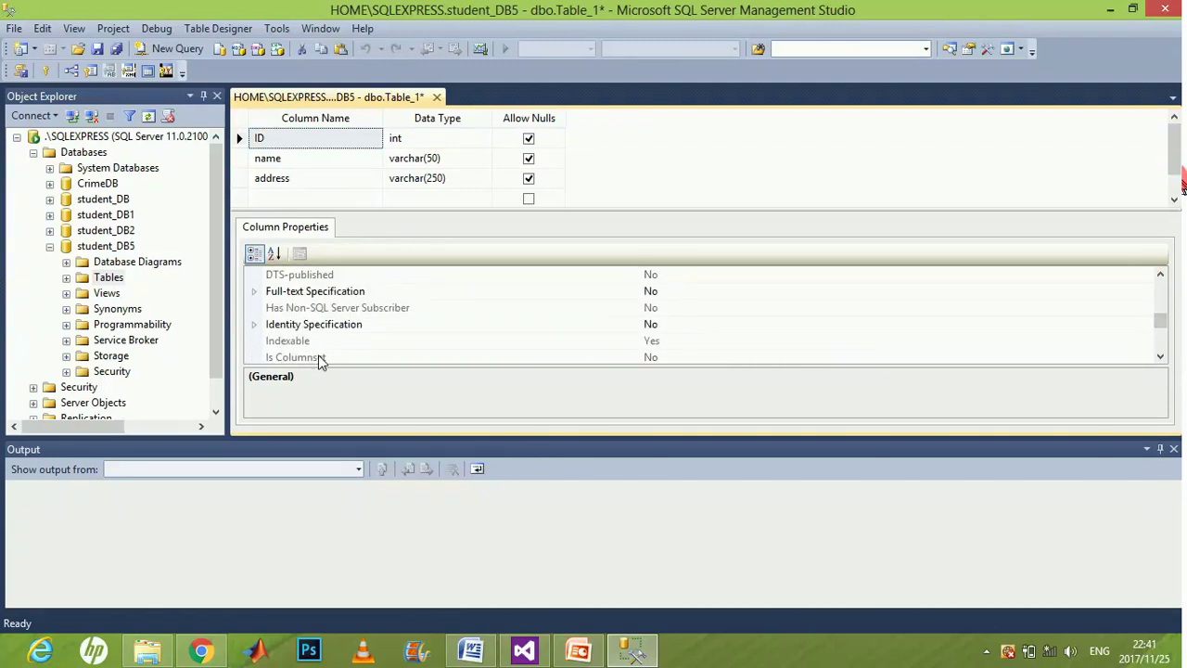
{"action": "left_click", "coordinate": [304, 326]}
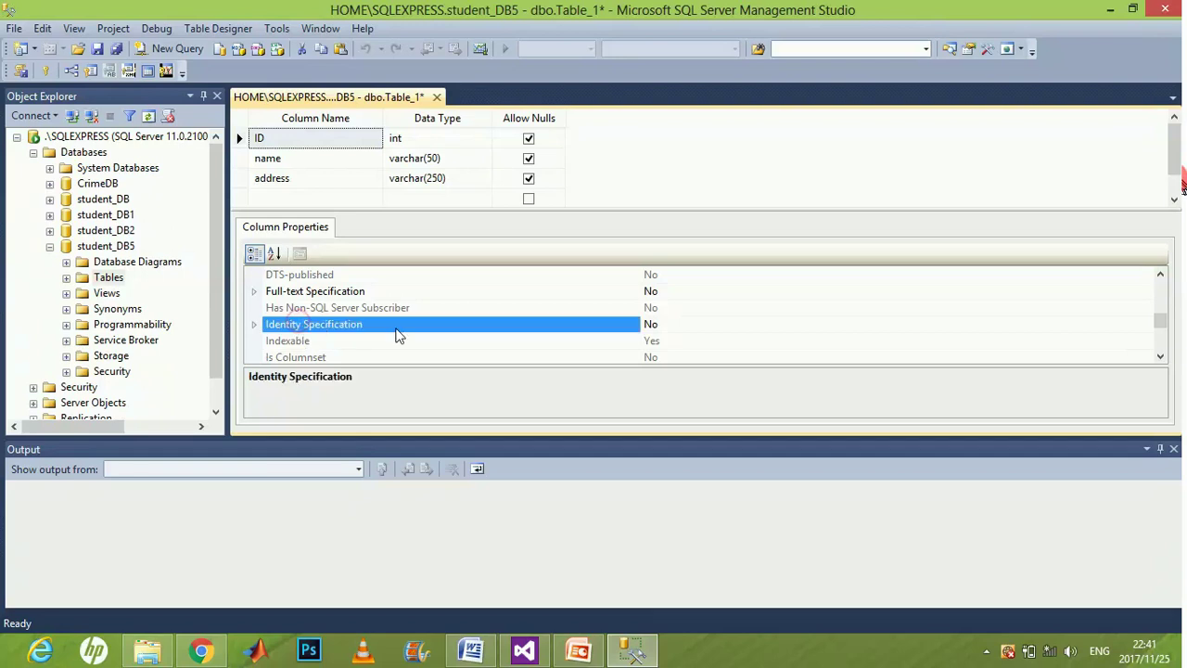
{"action": "double_click", "coordinate": [348, 328]}
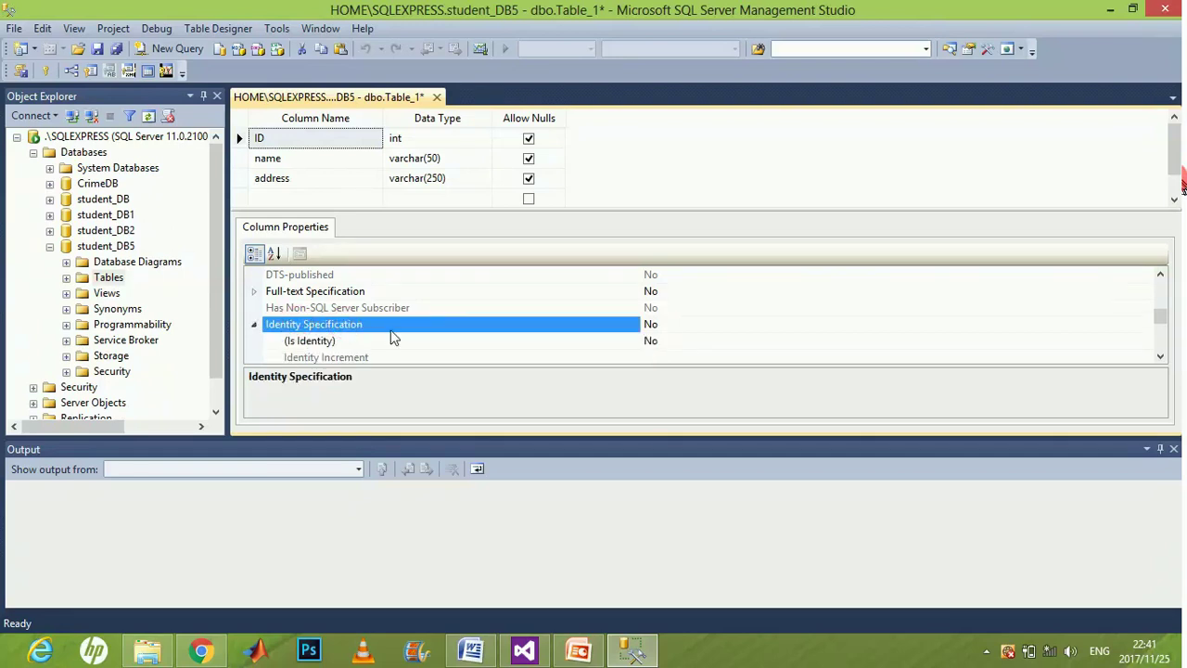
{"action": "double_click", "coordinate": [667, 341]}
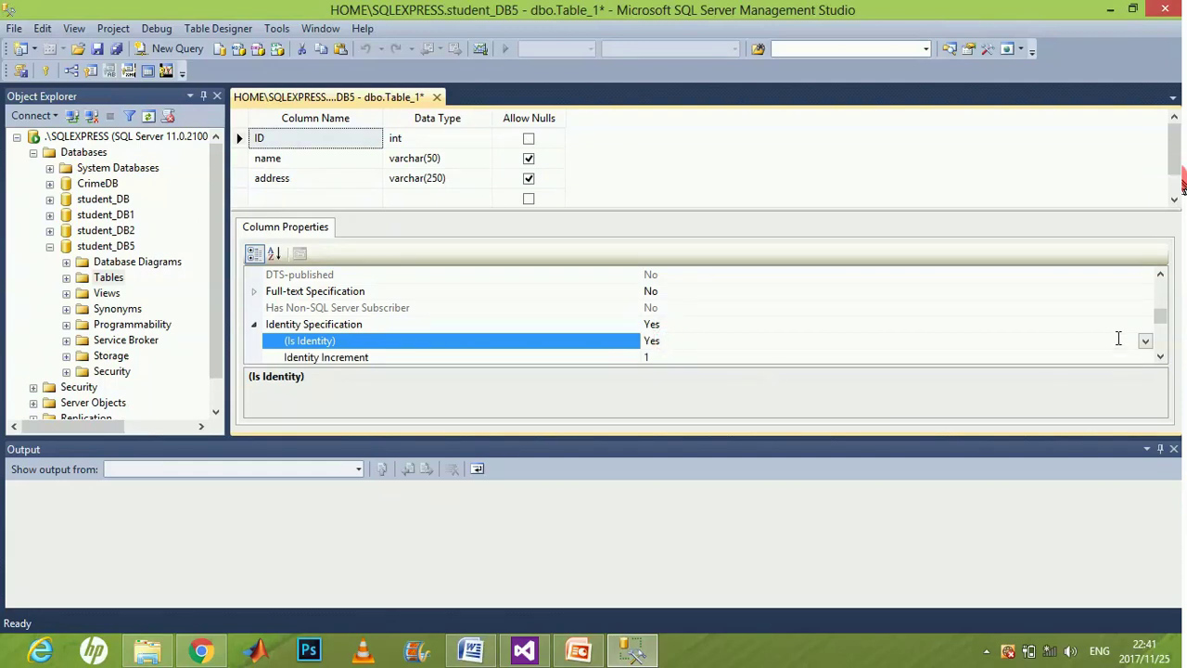
{"action": "left_click", "coordinate": [1160, 357]}
{"action": "left_click", "coordinate": [1160, 357]}
{"action": "left_click", "coordinate": [1160, 357]}
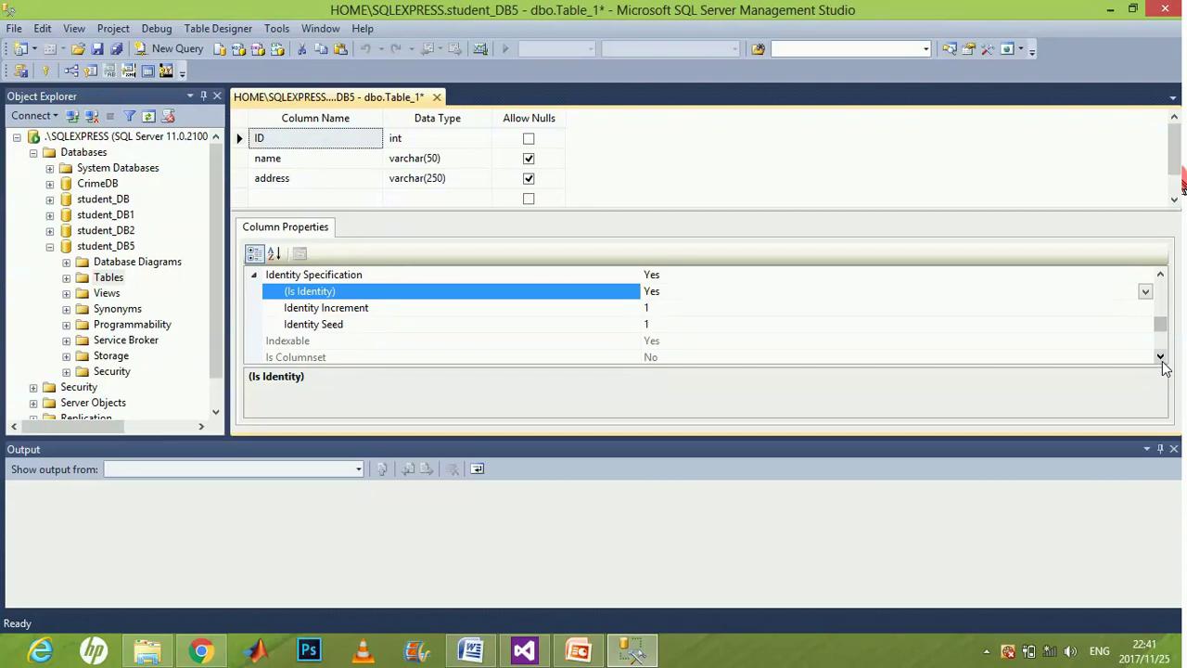
- Set the ID column's Is Identity back to No, collapse its Identity Specification and select the name column
{"action": "double_click", "coordinate": [686, 292]}
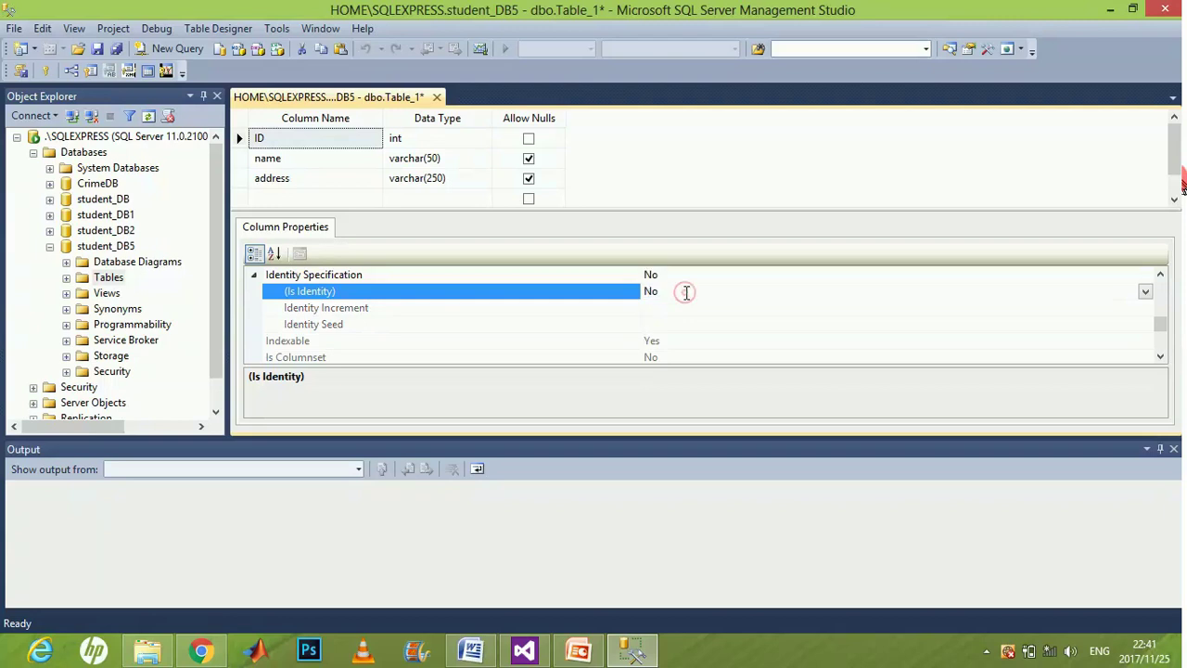
{"action": "left_click", "coordinate": [254, 275]}
{"action": "left_click", "coordinate": [319, 160]}
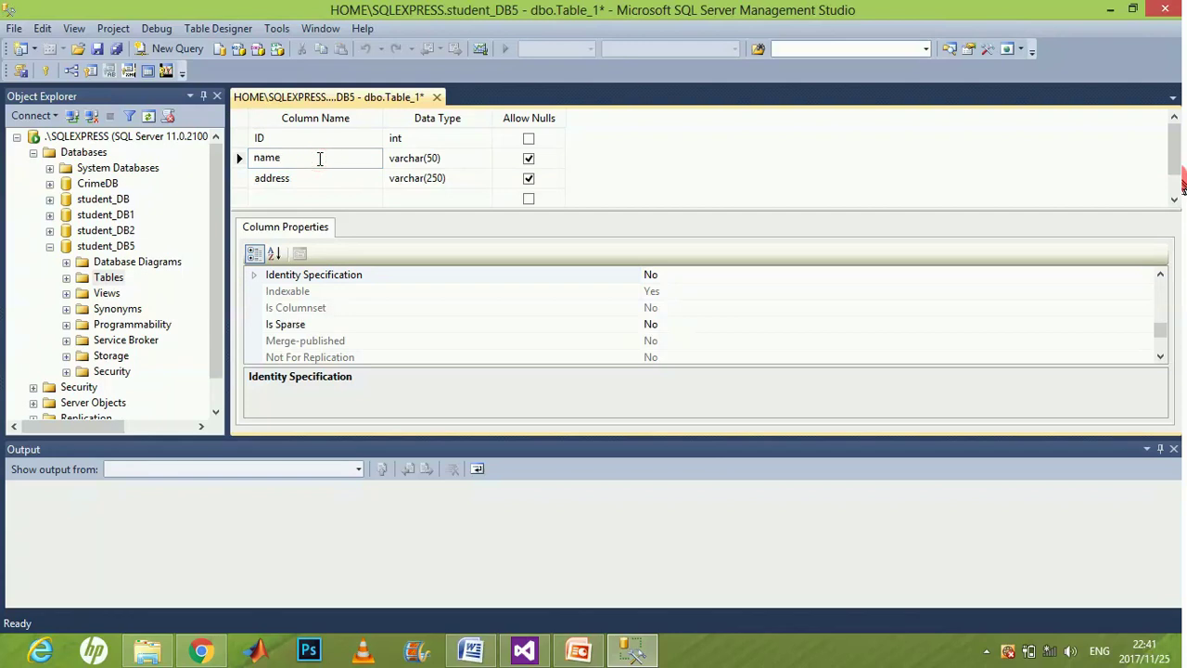
- Save the new table under the name tbl_studentinfo
{"action": "key", "text": "ctrl+s"}
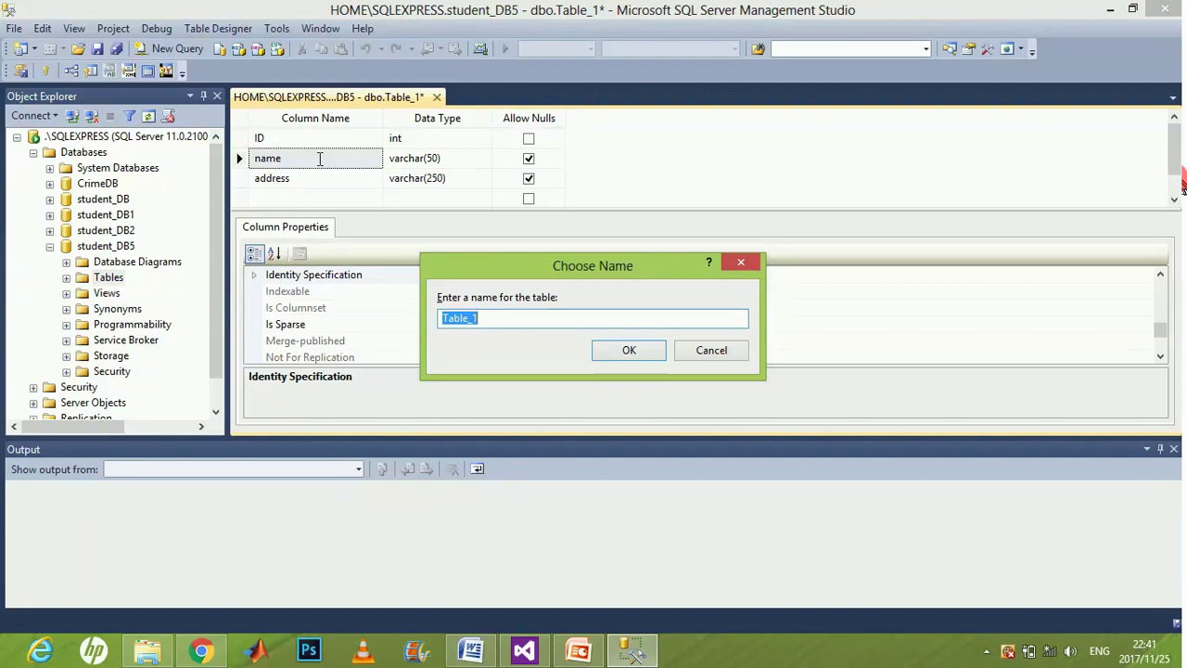
{"action": "type", "text": "tbl_info"}
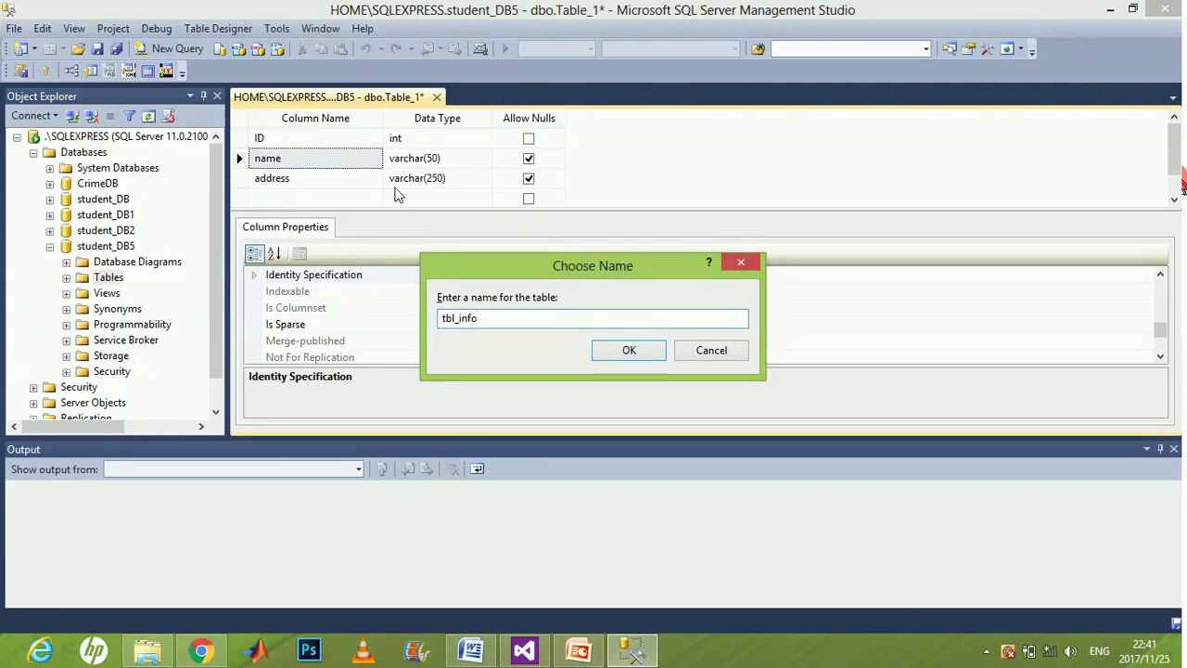
{"action": "left_click", "coordinate": [462, 319]}
{"action": "type", "text": "student"}
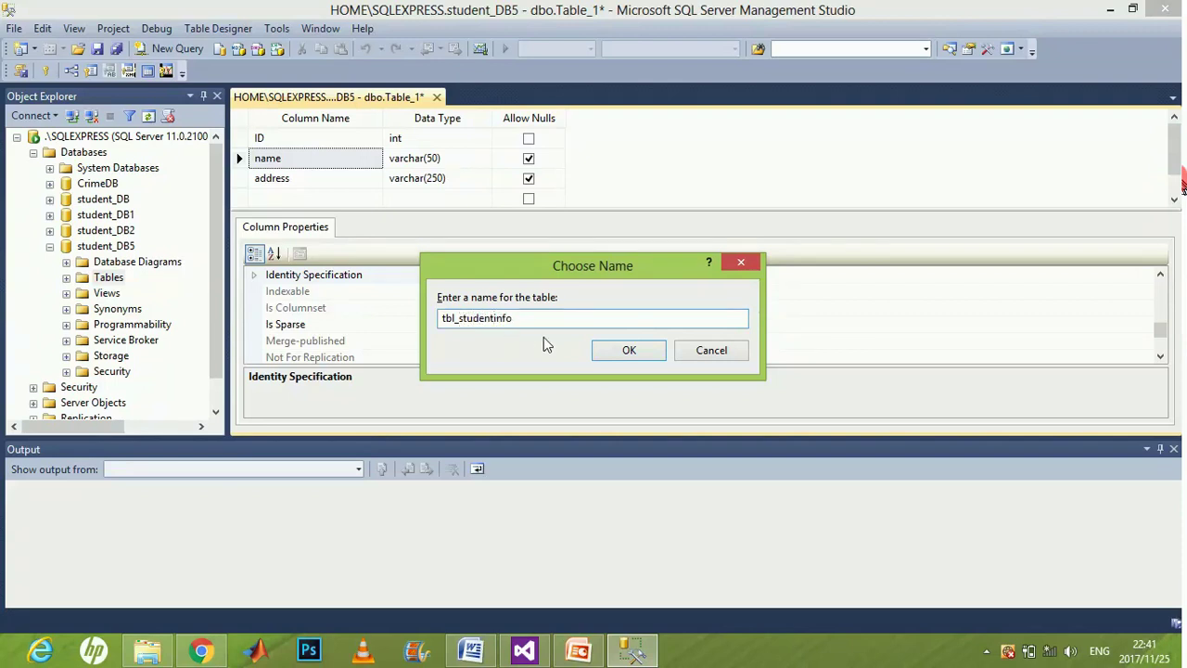
{"action": "left_click", "coordinate": [612, 353]}
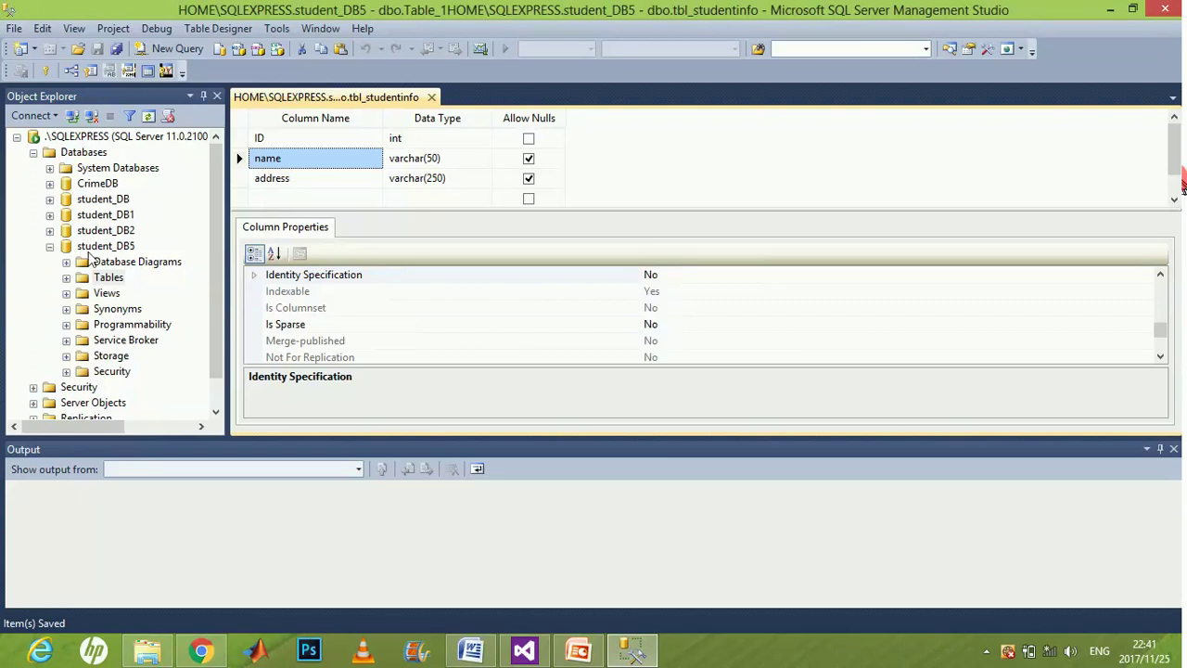
- Expand and refresh the Tables folder of student_DB5, select tbl_studentinfo and close its design
{"action": "left_click", "coordinate": [70, 280]}
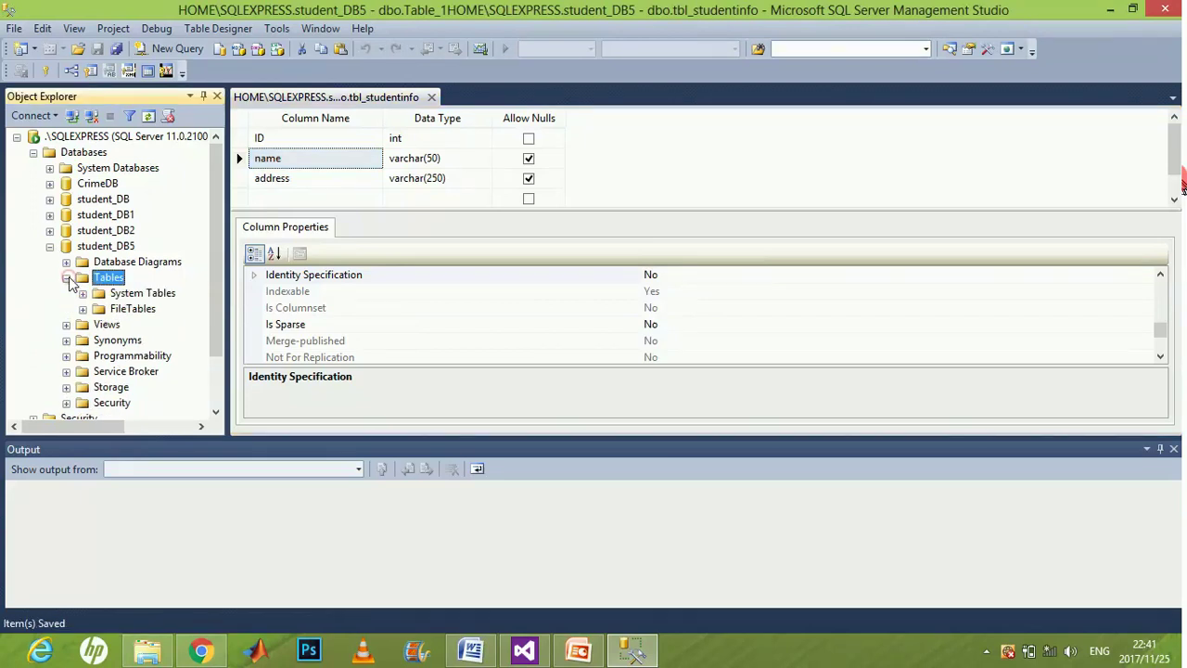
{"action": "left_click", "coordinate": [147, 116]}
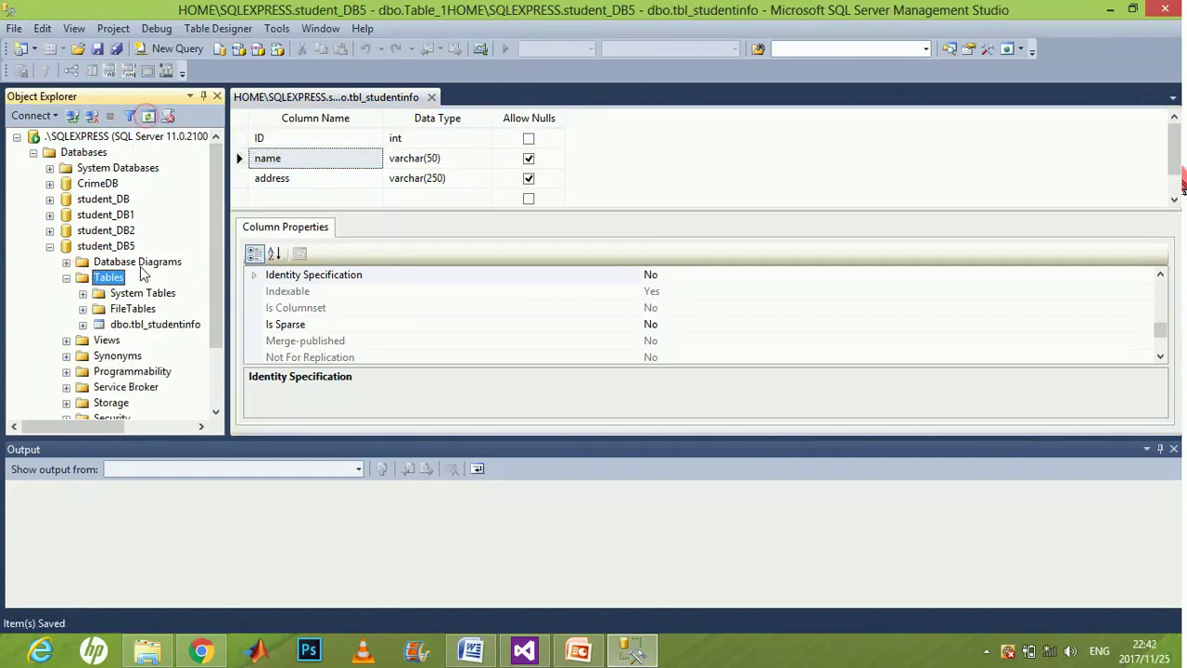
{"action": "left_click", "coordinate": [131, 328]}
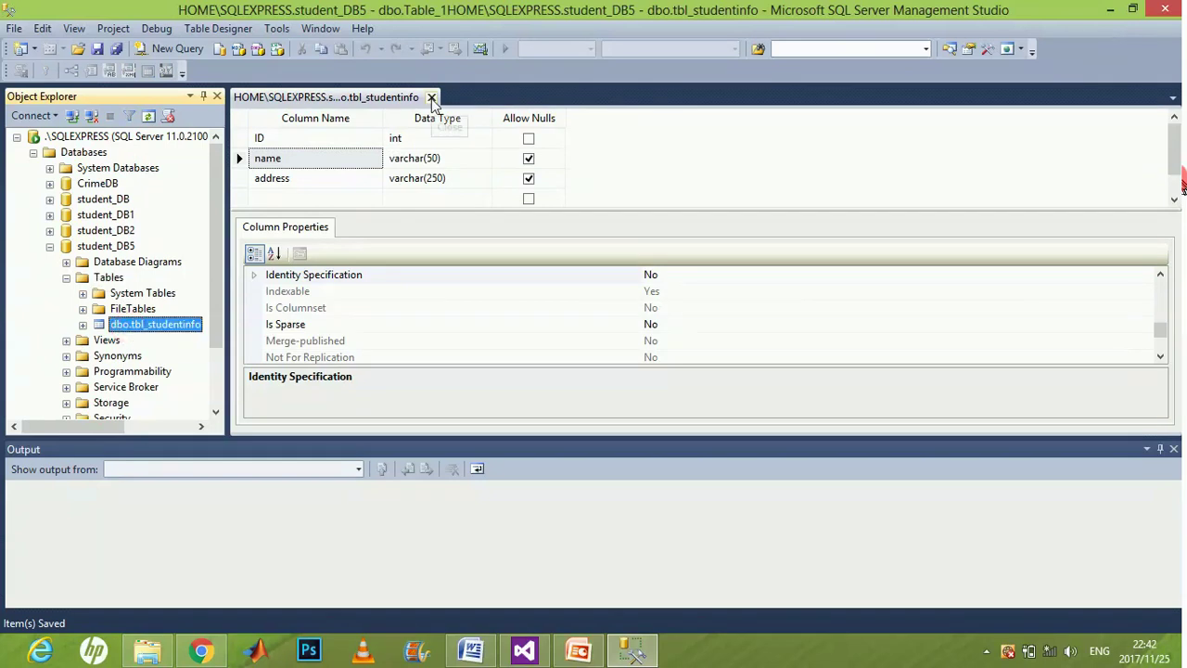
{"action": "left_click", "coordinate": [432, 97]}
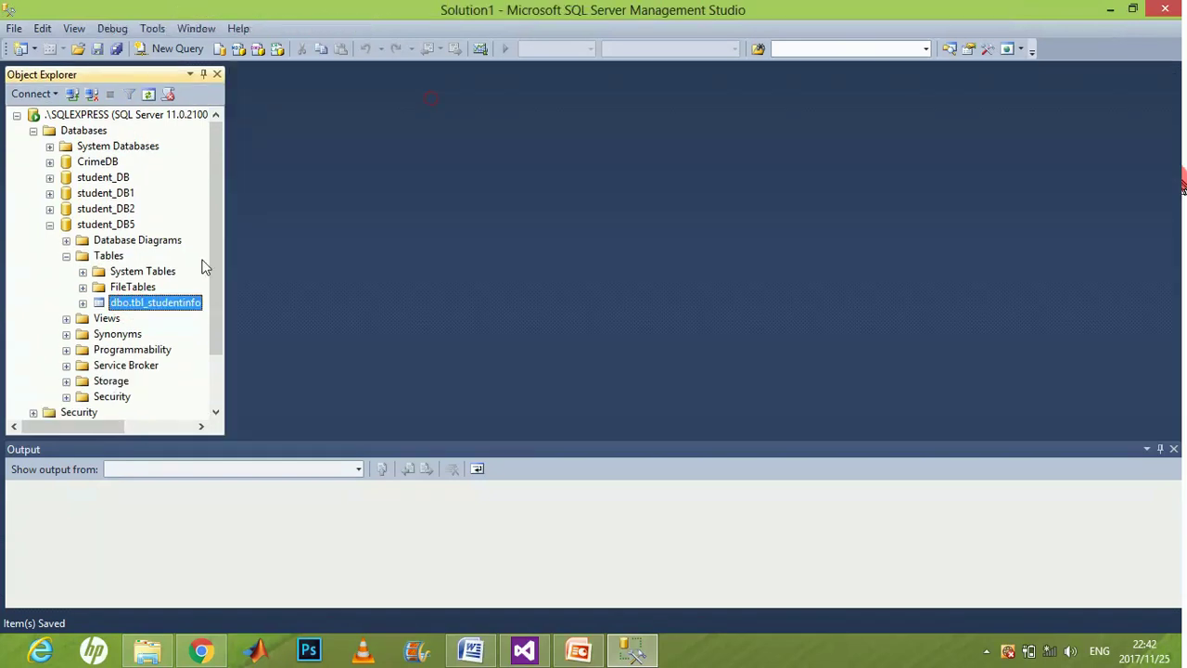
- Open the top 200 rows of tbl_studentinfo for editing and add a record with ID 1, the student's name and the address CIIT
{"action": "right_click", "coordinate": [151, 306]}
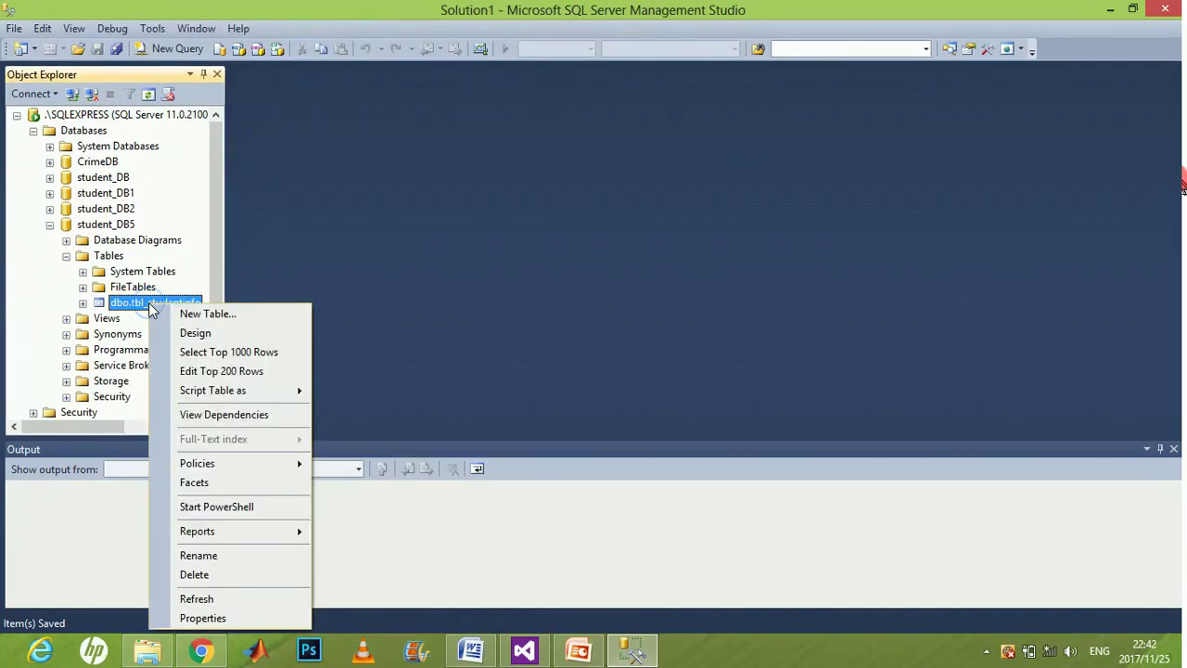
{"action": "left_click", "coordinate": [227, 372]}
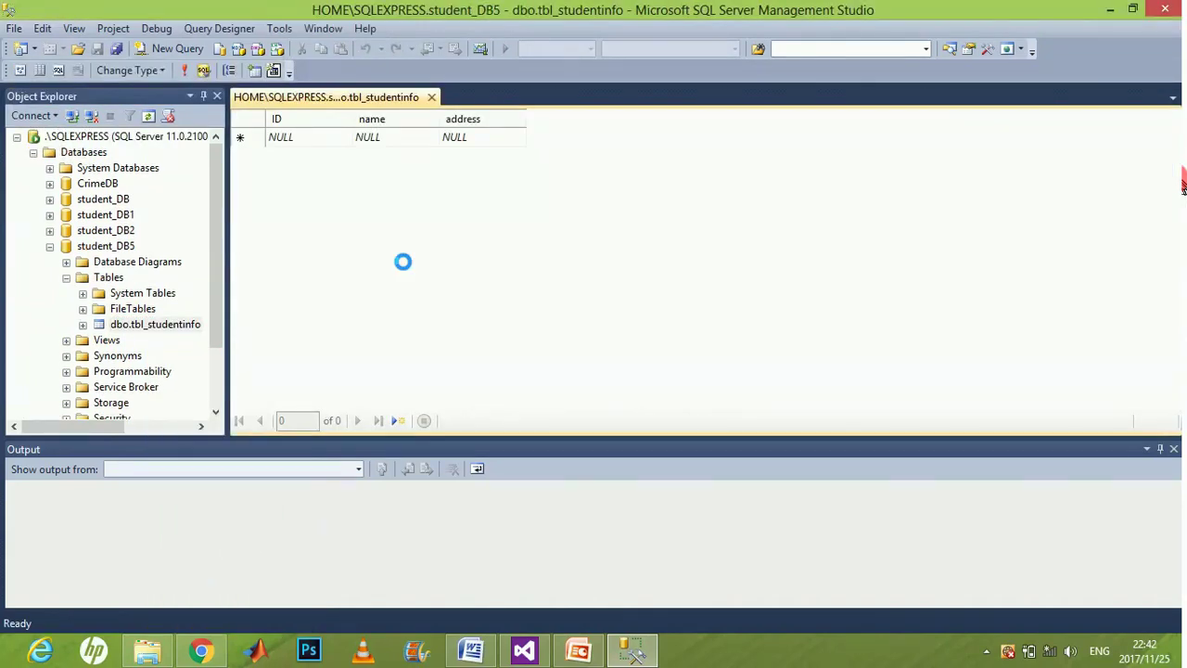
{"action": "left_click", "coordinate": [305, 145]}
{"action": "type", "text": "1"}
{"action": "key", "text": "Tab"}
{"action": "type", "text": "jama"}
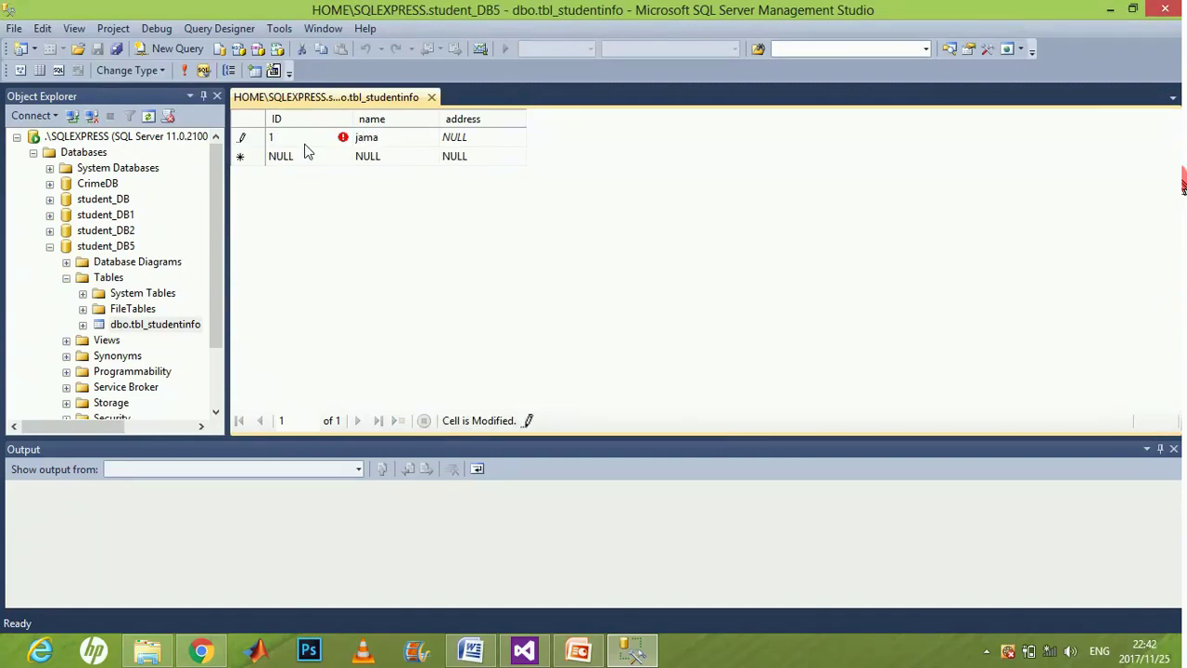
{"action": "key", "text": "Tab"}
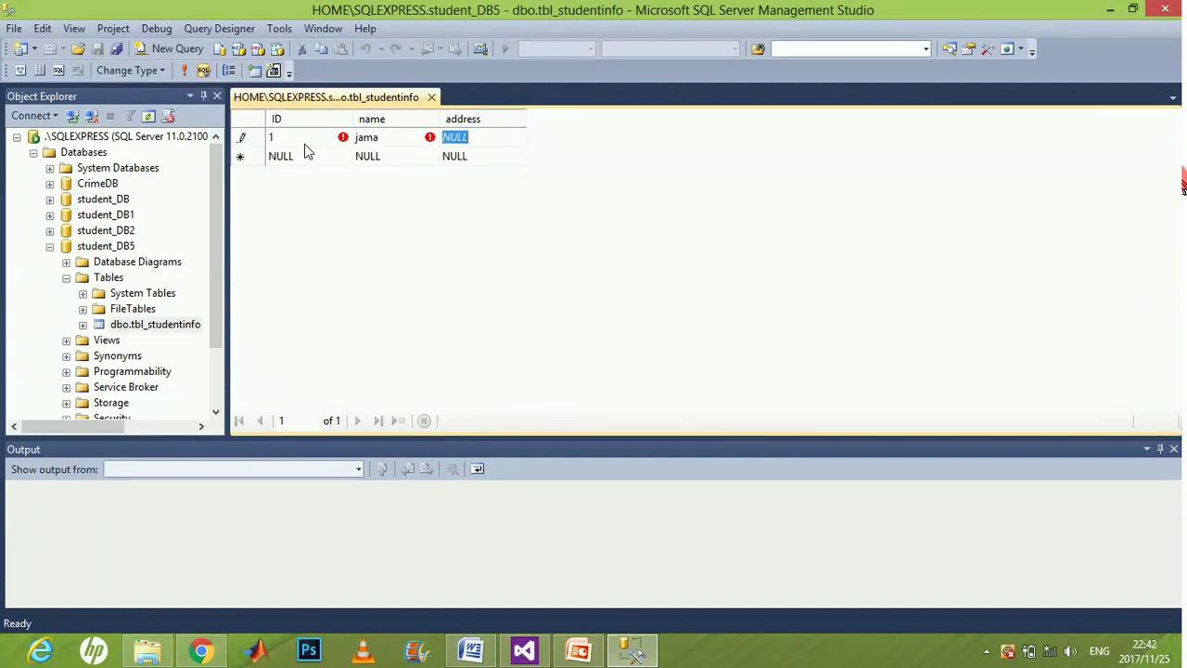
{"action": "type", "text": "ad"}
{"action": "key", "text": "BackSpace"}
{"action": "key", "text": "BackSpace"}
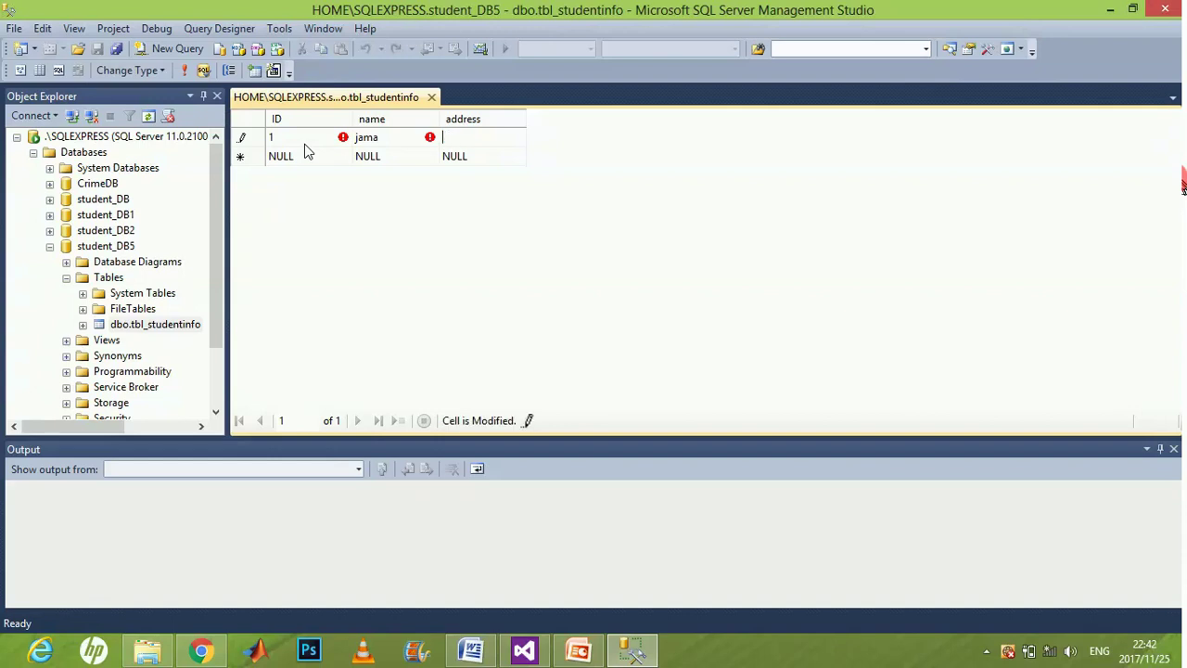
{"action": "type", "text": "CIIT"}
{"action": "key", "text": "Tab"}
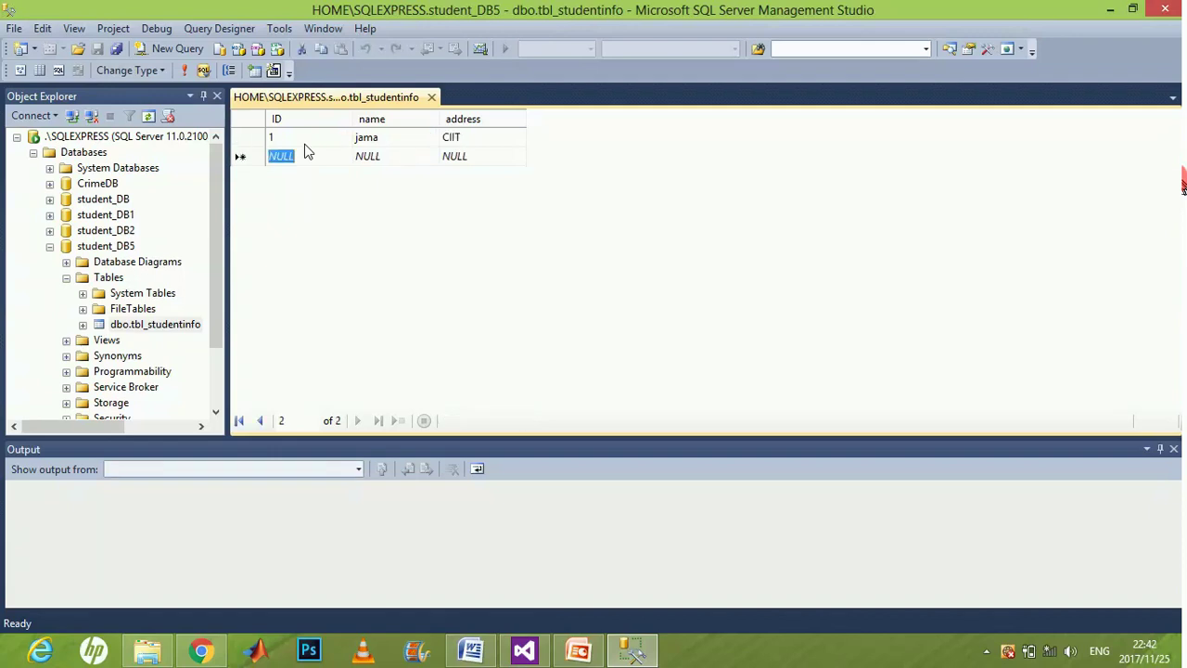